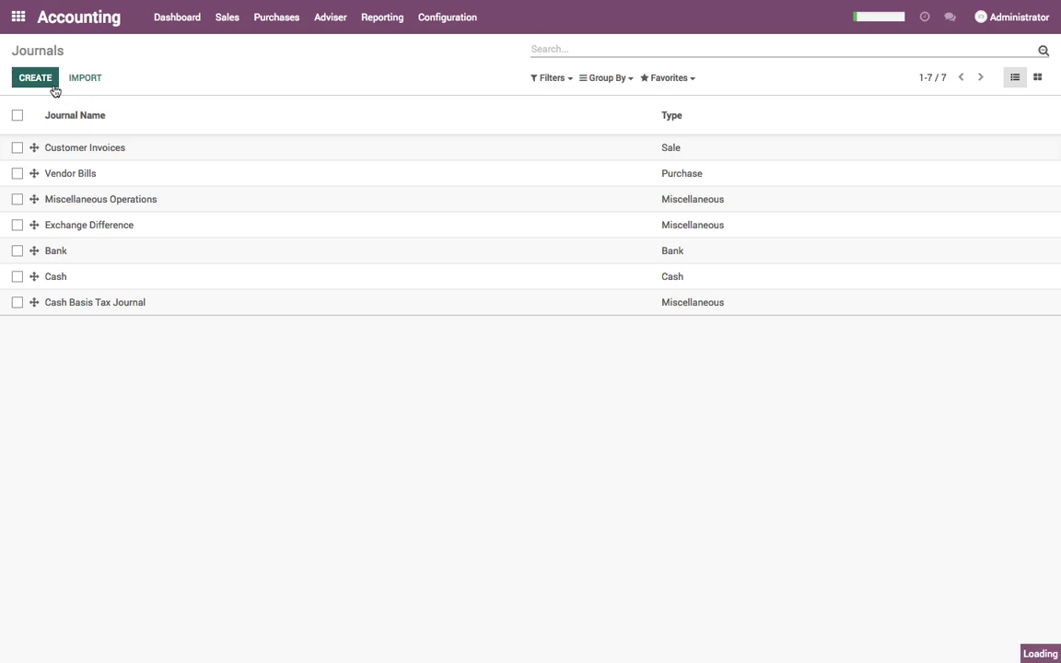
Fill in a new journal named Cash Sales with type Sale and short code CSAL
{"action": "type", "text": "Cash "}
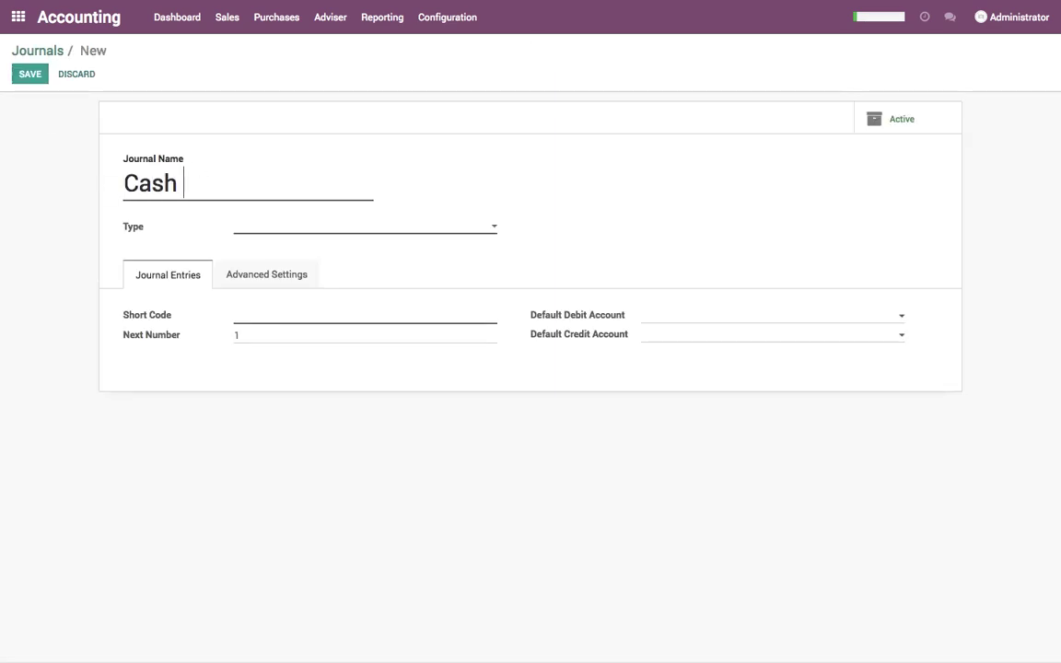
{"action": "type", "text": "Sales"}
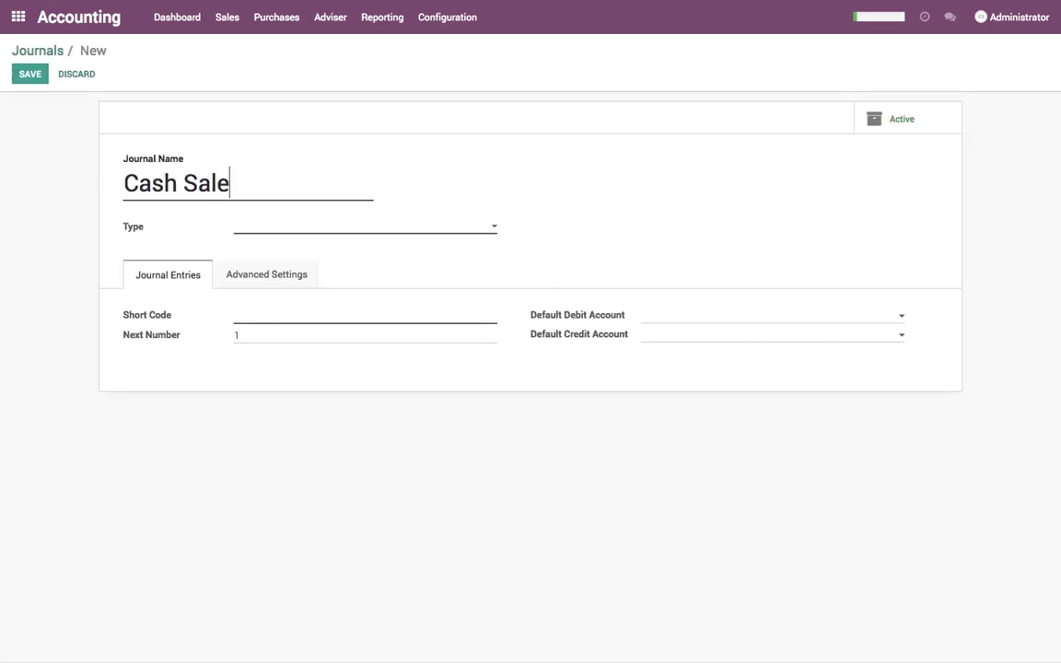
{"action": "left_click", "coordinate": [258, 230]}
{"action": "left_click", "coordinate": [265, 241]}
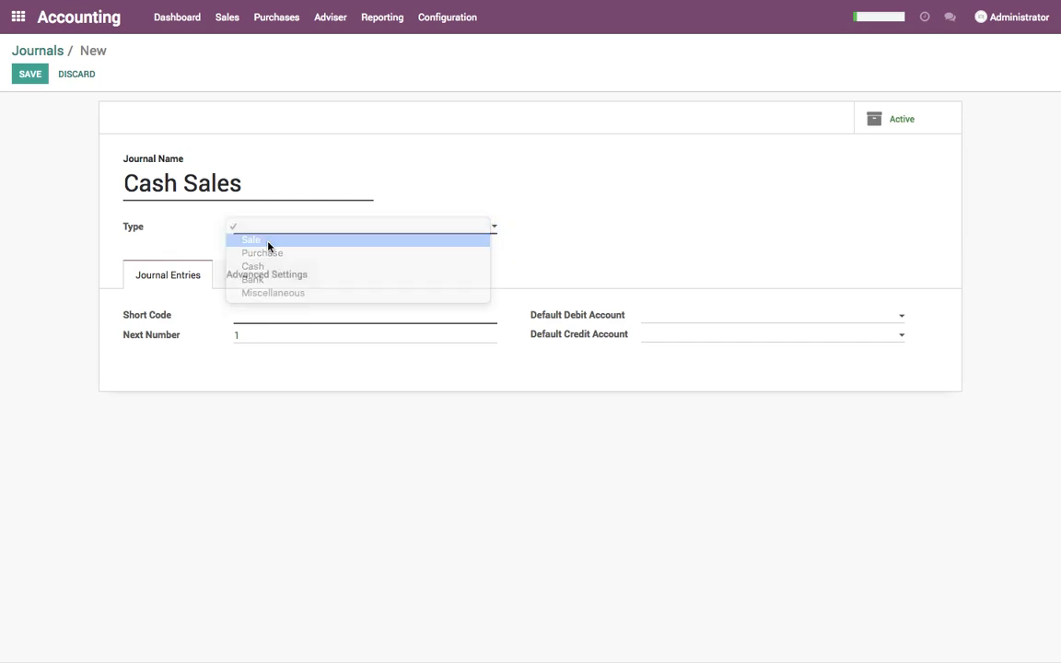
{"action": "left_click", "coordinate": [404, 312]}
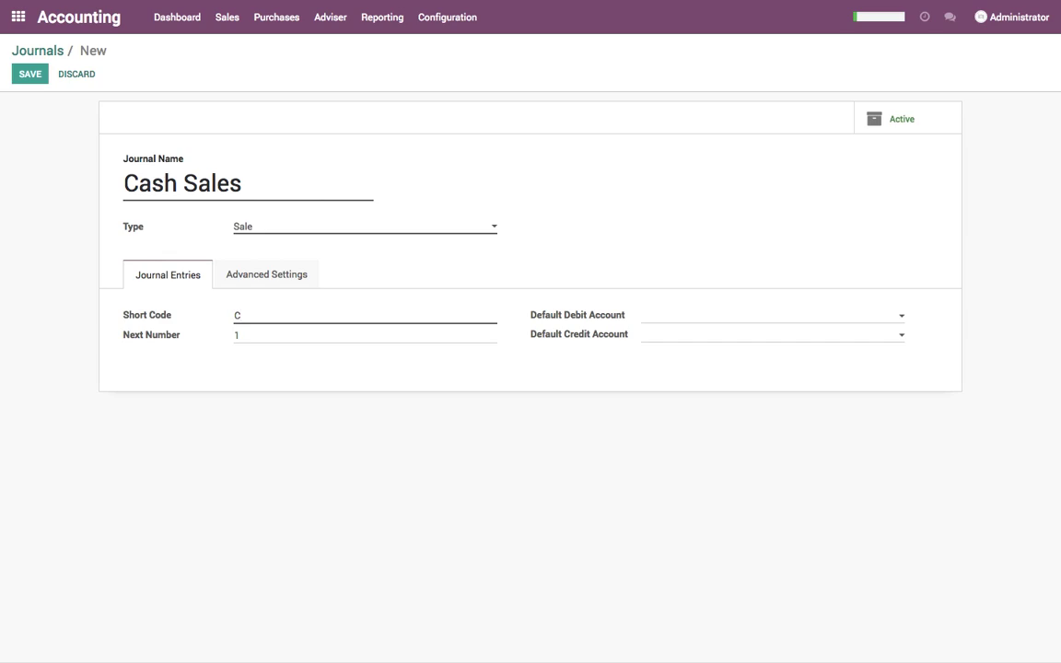
Set the journal's default debit and credit accounts to 200000 Product Sales and save the journal
{"action": "left_click", "coordinate": [681, 320]}
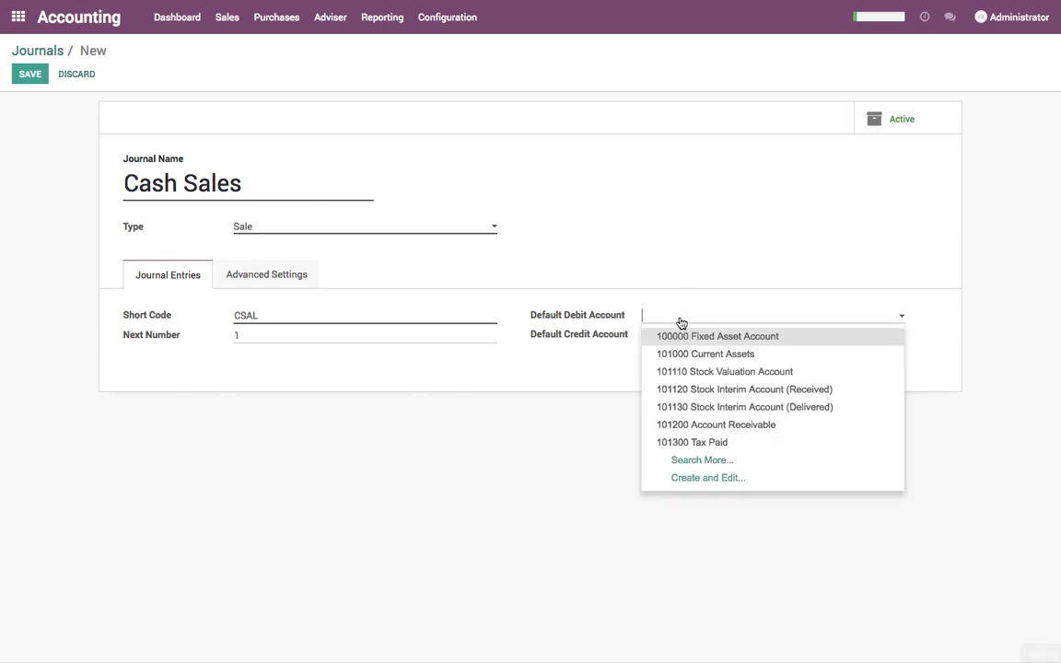
{"action": "type", "text": "sales"}
{"action": "key", "text": "Return"}
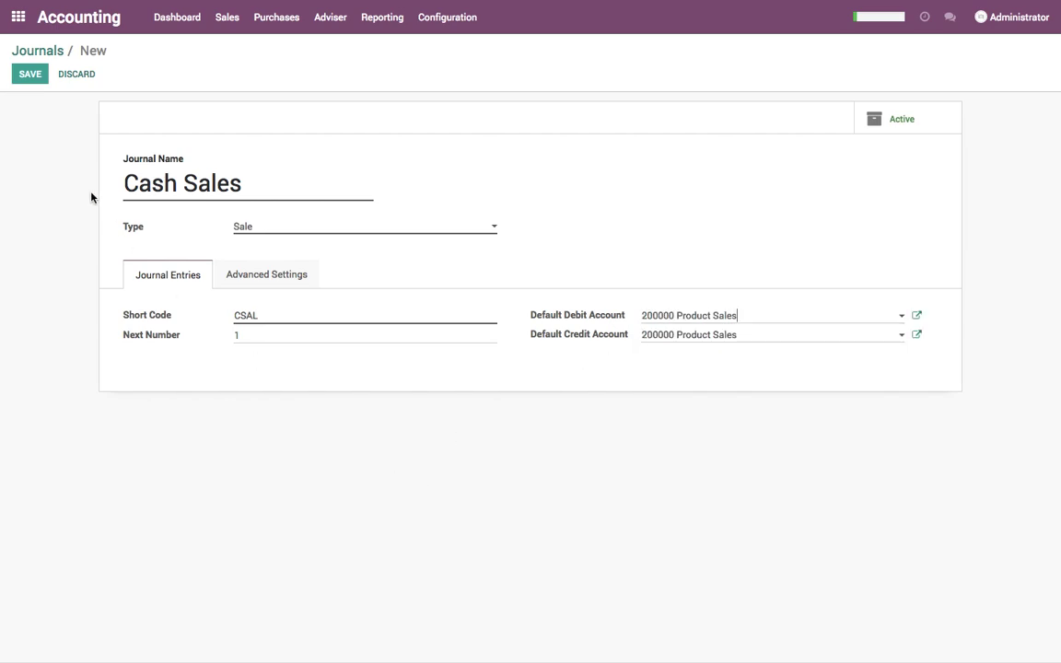
{"action": "left_click", "coordinate": [35, 81]}
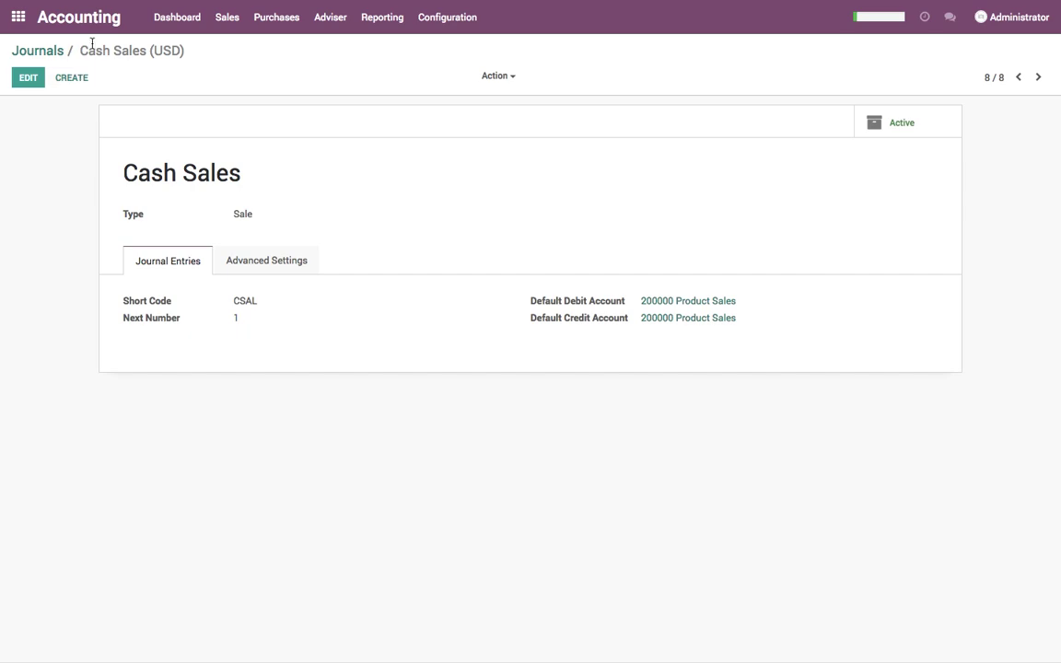
Check the accounting dashboard for the Cash Sales journal and look at which sales documents are available
{"action": "left_click", "coordinate": [177, 16]}
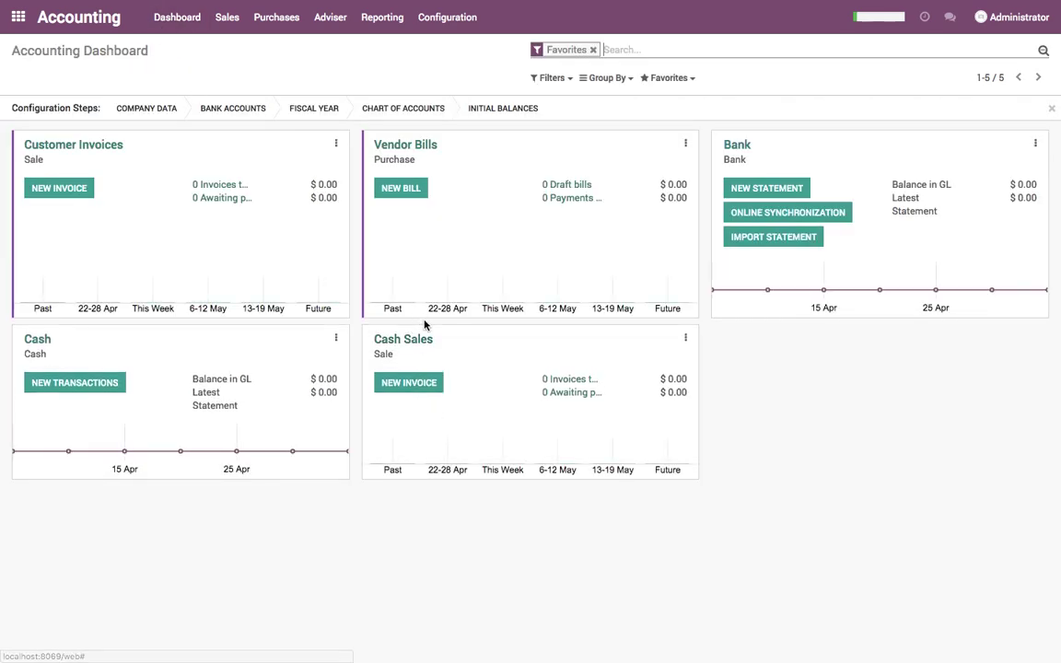
{"action": "left_click", "coordinate": [235, 28]}
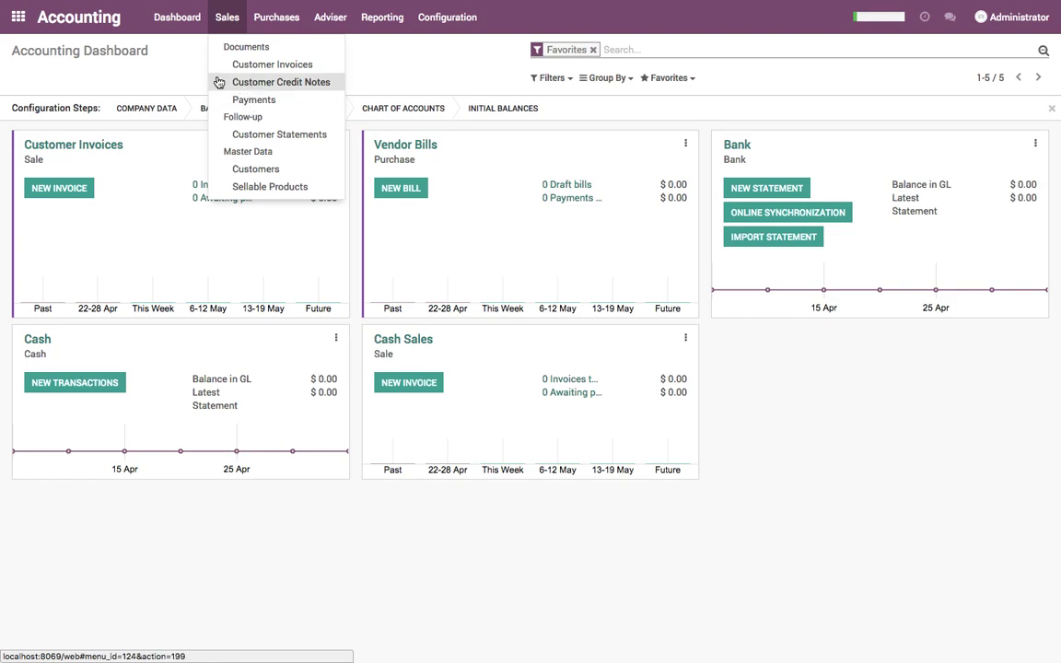
{"action": "left_click", "coordinate": [158, 62]}
Search the apps for "voucher" and install the Sale & Purchase Vouchers module
{"action": "left_click", "coordinate": [17, 17]}
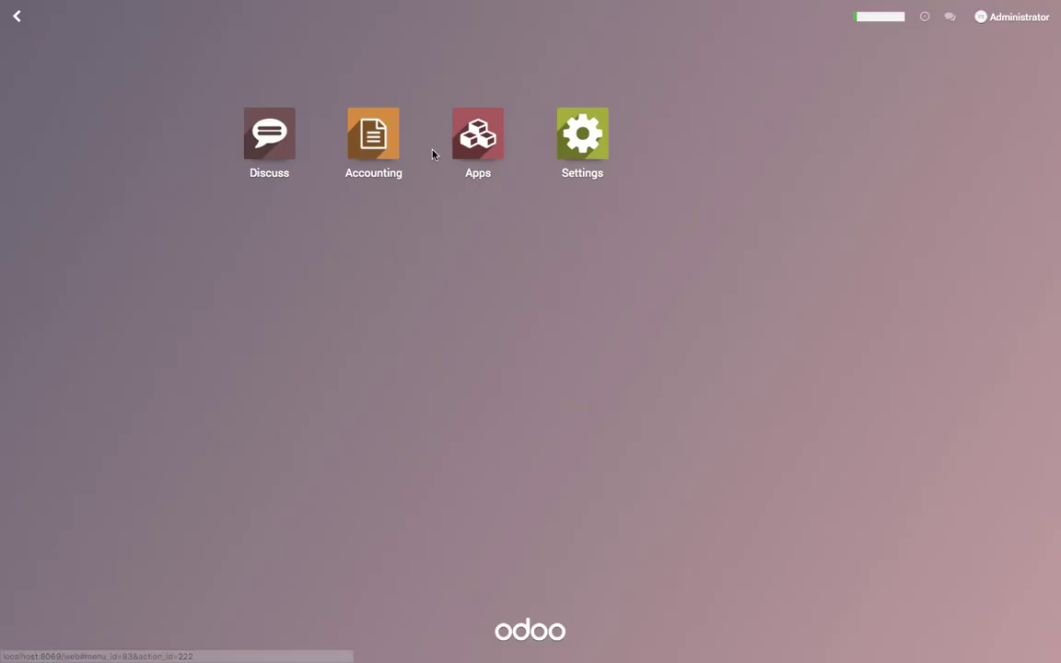
{"action": "left_click", "coordinate": [478, 136]}
{"action": "key", "text": "BackSpace"}
{"action": "type", "text": "voucher"}
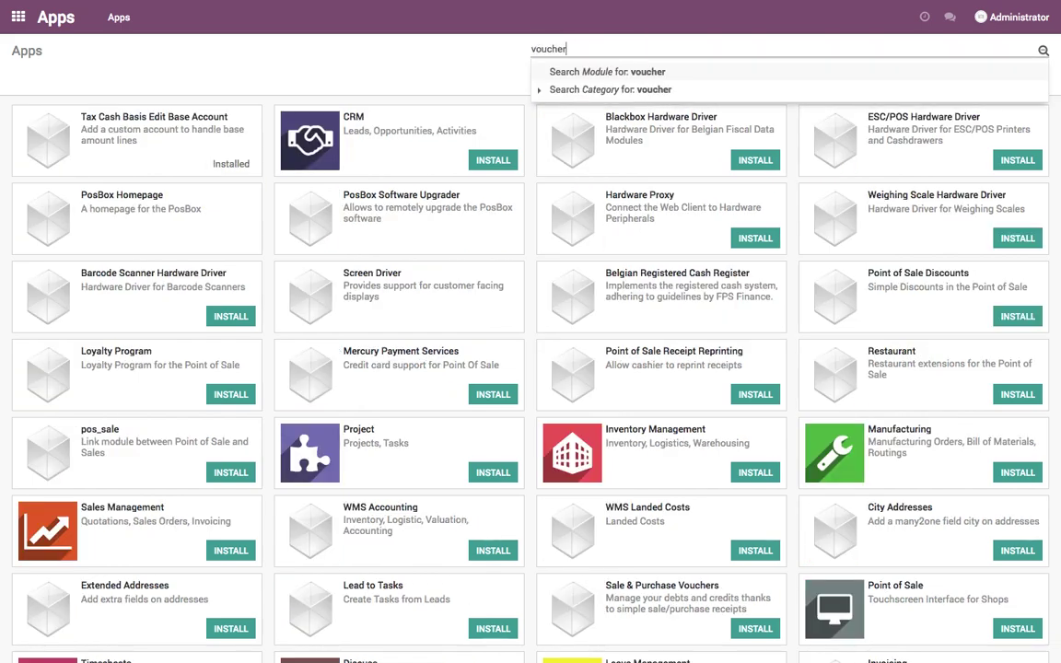
{"action": "key", "text": "Return"}
{"action": "left_click", "coordinate": [236, 162]}
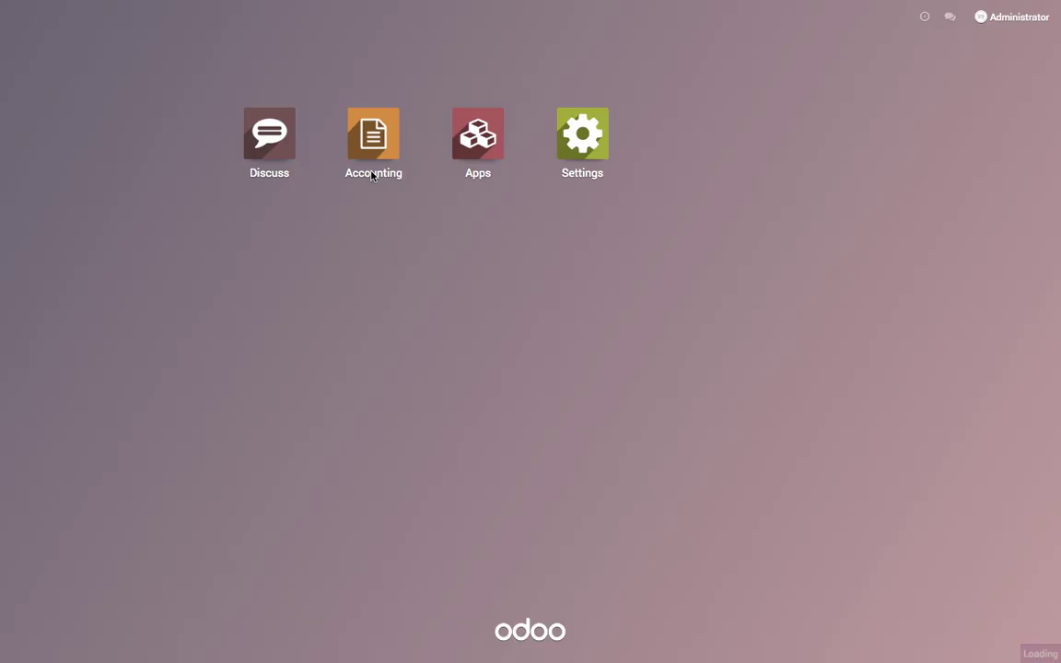
Go to the sales receipts in Accounting and start a new sales receipt
{"action": "left_click", "coordinate": [374, 150]}
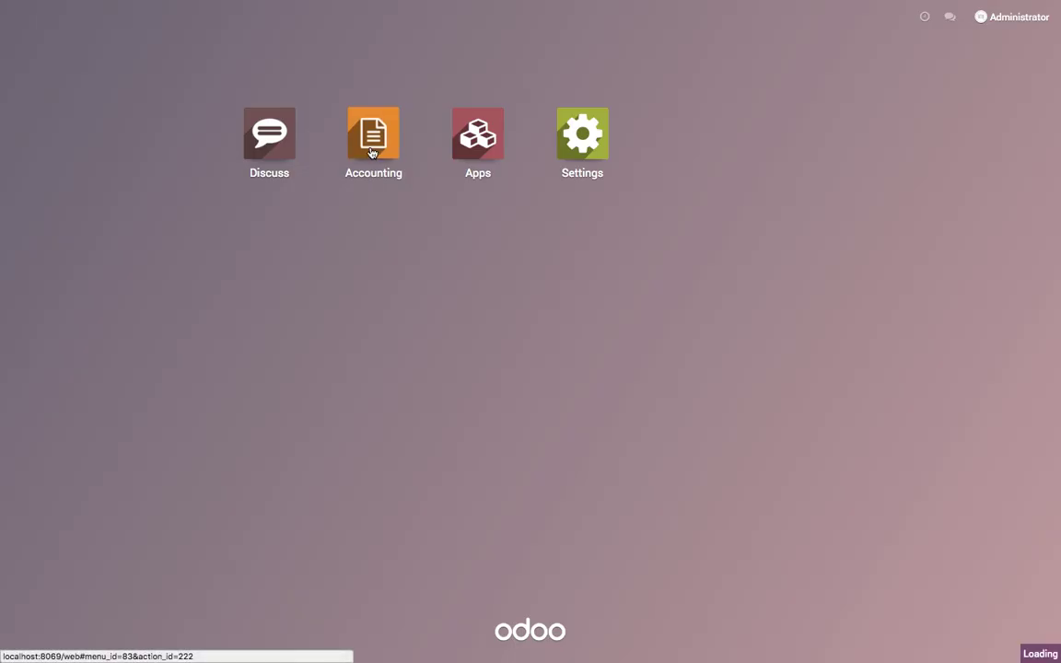
{"action": "left_click", "coordinate": [226, 19]}
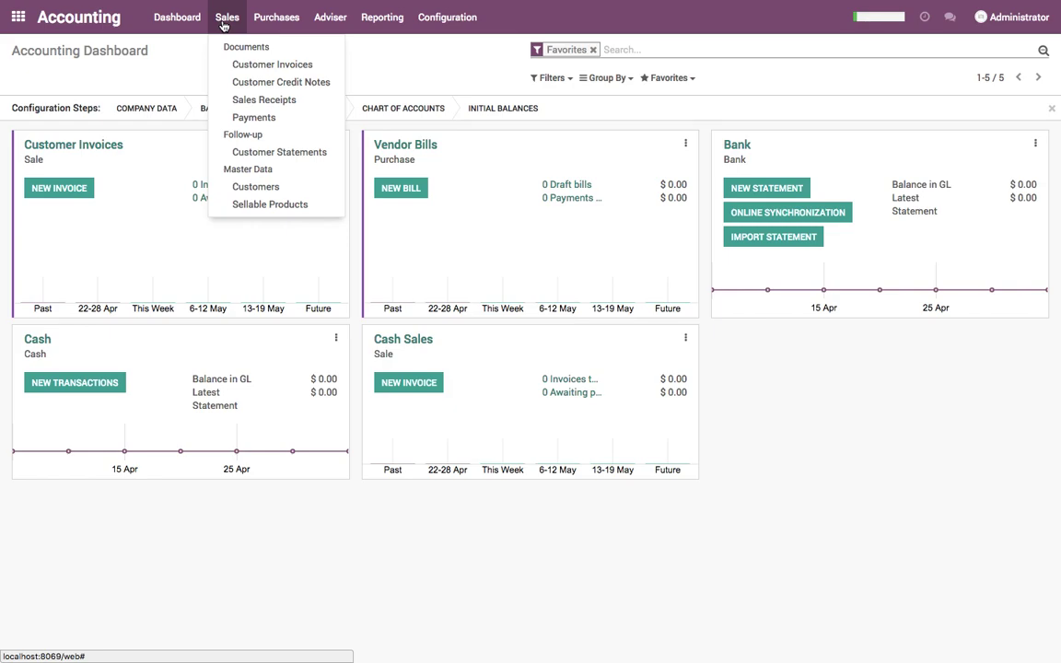
{"action": "left_click", "coordinate": [259, 101]}
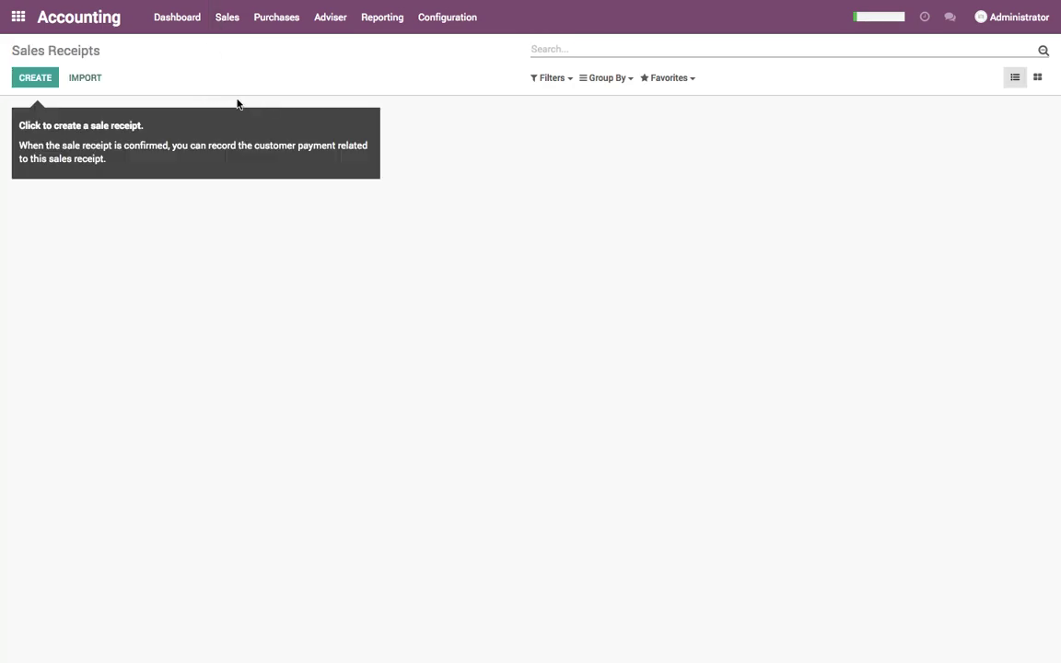
{"action": "left_click", "coordinate": [49, 79]}
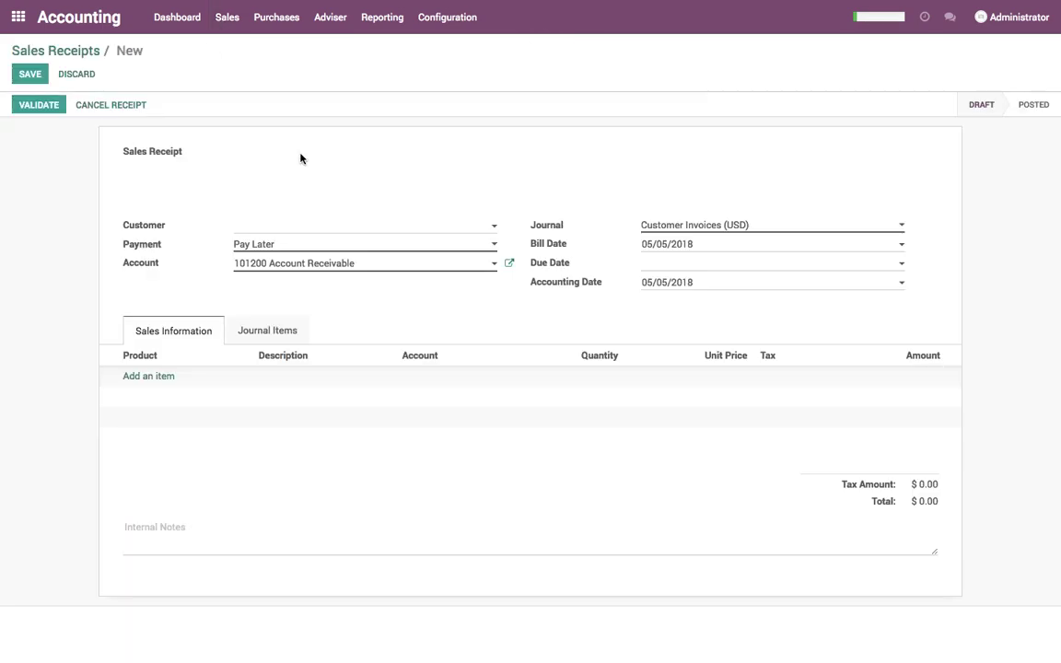
Set the receipt's payment to Pay Directly, its journal to Cash Sales (USD) and its payment method to Cash (USD)
{"action": "left_click", "coordinate": [299, 247]}
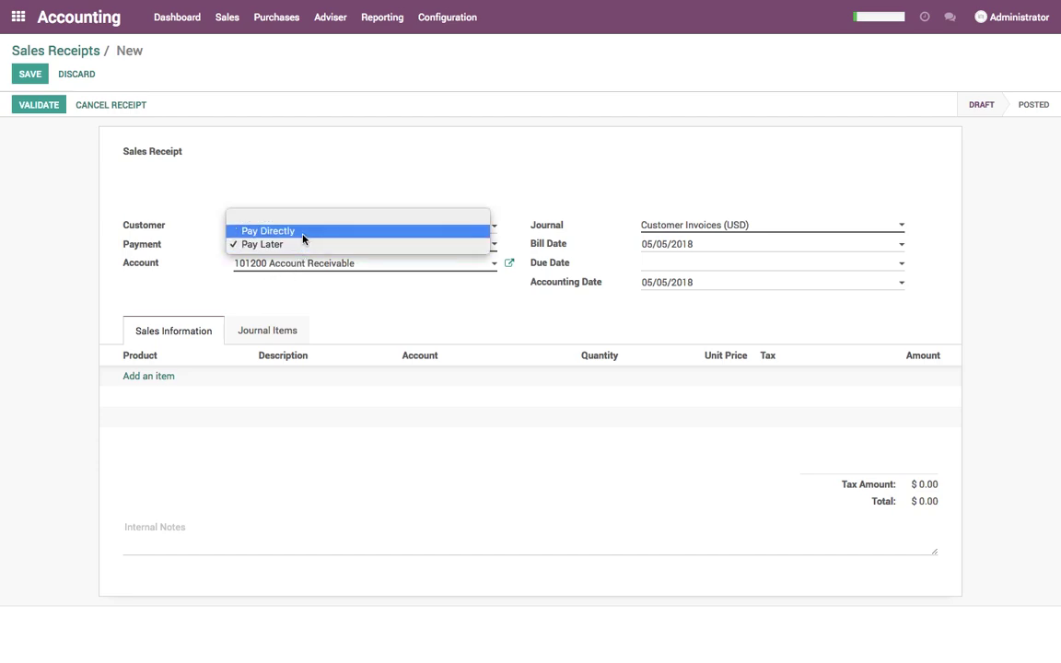
{"action": "left_click", "coordinate": [306, 232]}
{"action": "left_click", "coordinate": [305, 265]}
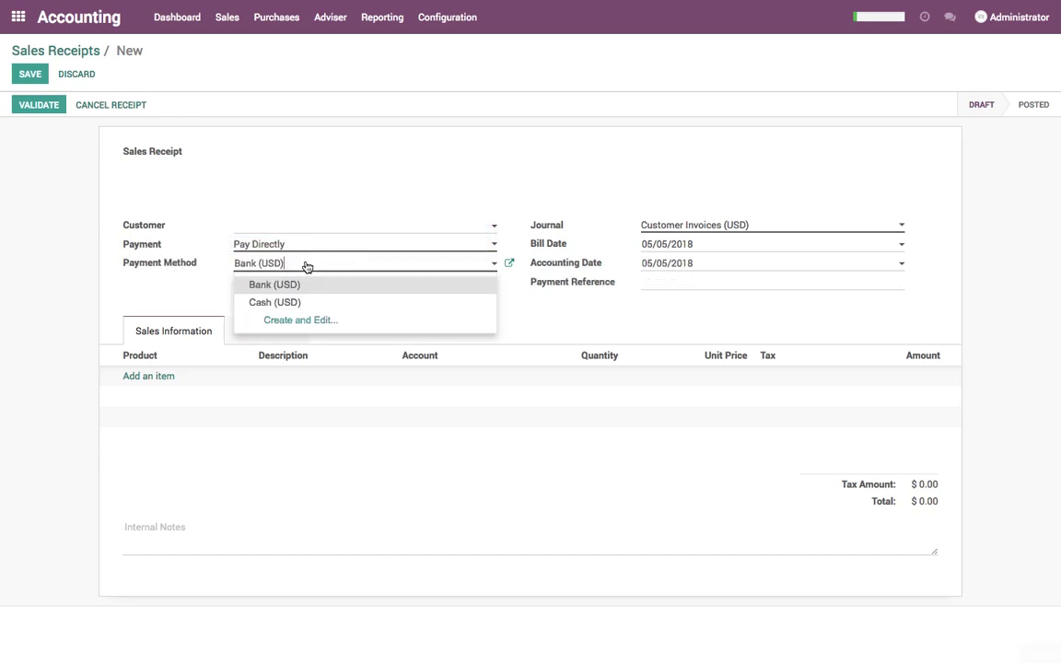
{"action": "left_click", "coordinate": [707, 225]}
{"action": "left_click", "coordinate": [706, 240]}
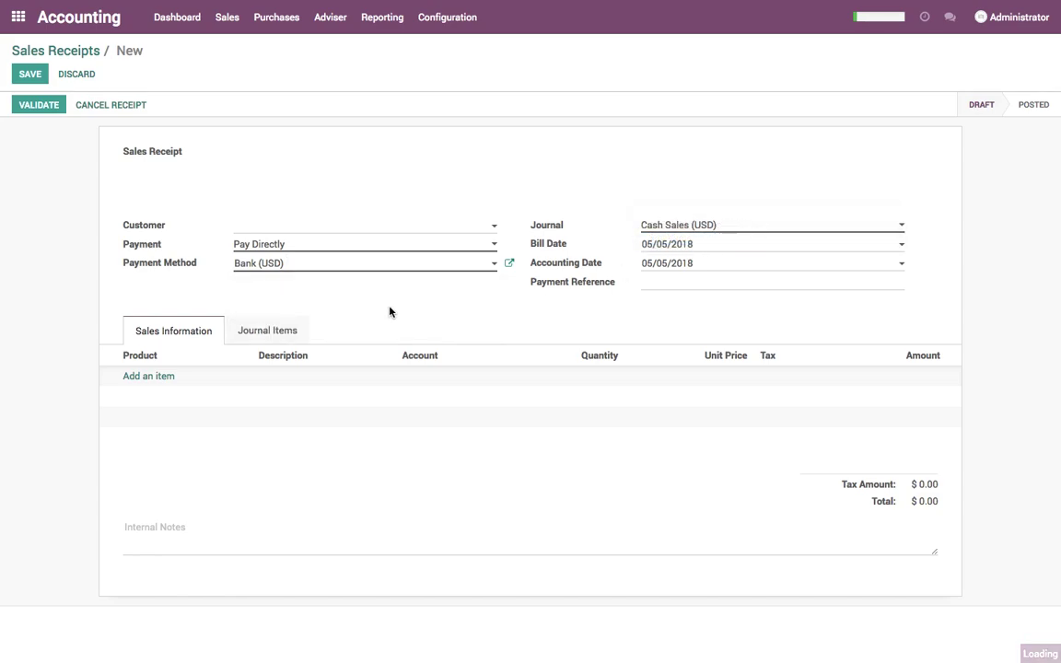
{"action": "left_click", "coordinate": [341, 266]}
{"action": "left_click", "coordinate": [329, 301]}
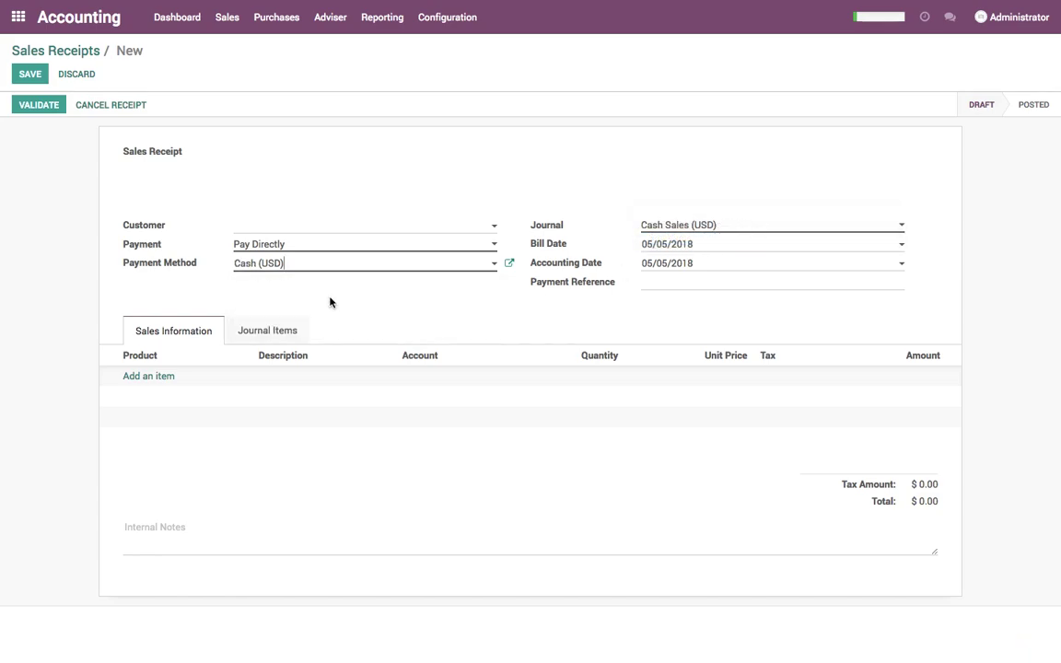
Add a receipt line described as "Product detail" with the account 200000 Product Sales
{"action": "left_click", "coordinate": [175, 376]}
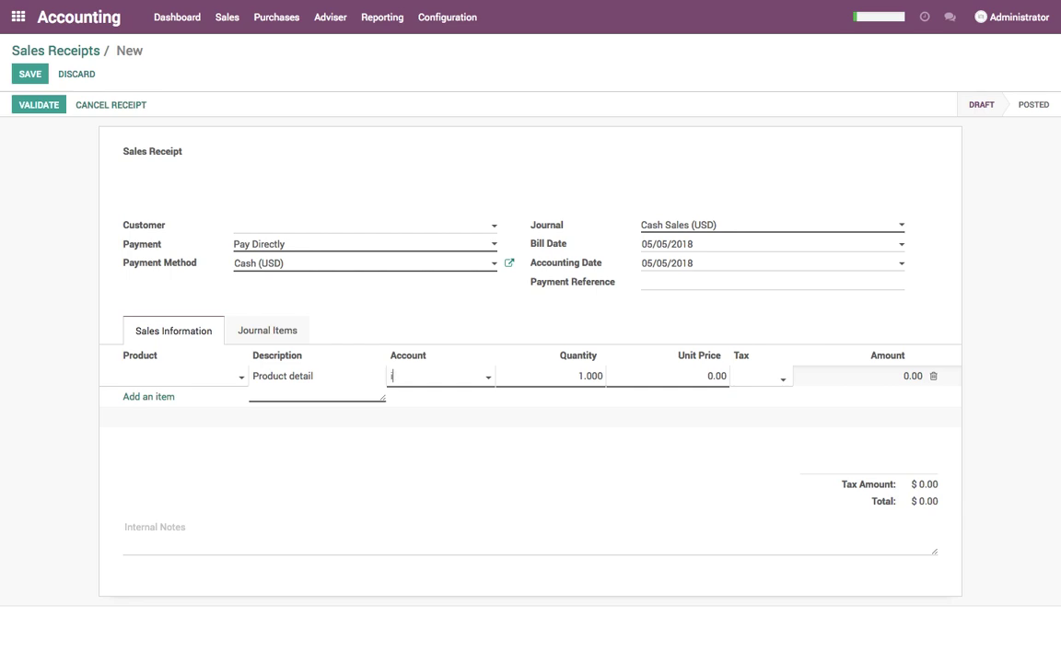
{"action": "type", "text": "income"}
{"action": "key", "text": "BackSpace"}
{"action": "key", "text": "BackSpace"}
{"action": "key", "text": "BackSpace"}
{"action": "key", "text": "BackSpace"}
{"action": "key", "text": "BackSpace"}
{"action": "key", "text": "BackSpace"}
{"action": "type", "text": "sale"}
{"action": "key", "text": "Tab"}
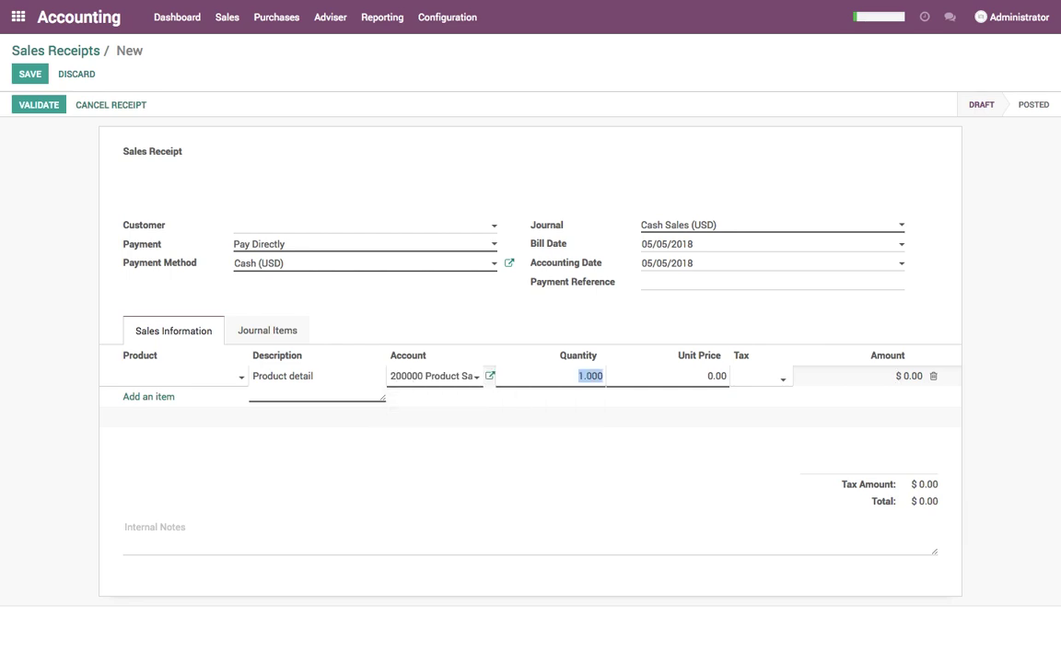
Set the line's unit price to 100 and apply Tax 15.00%
{"action": "key", "text": "Tab"}
{"action": "type", "text": "100"}
{"action": "key", "text": "Tab"}
{"action": "key", "text": "Down"}
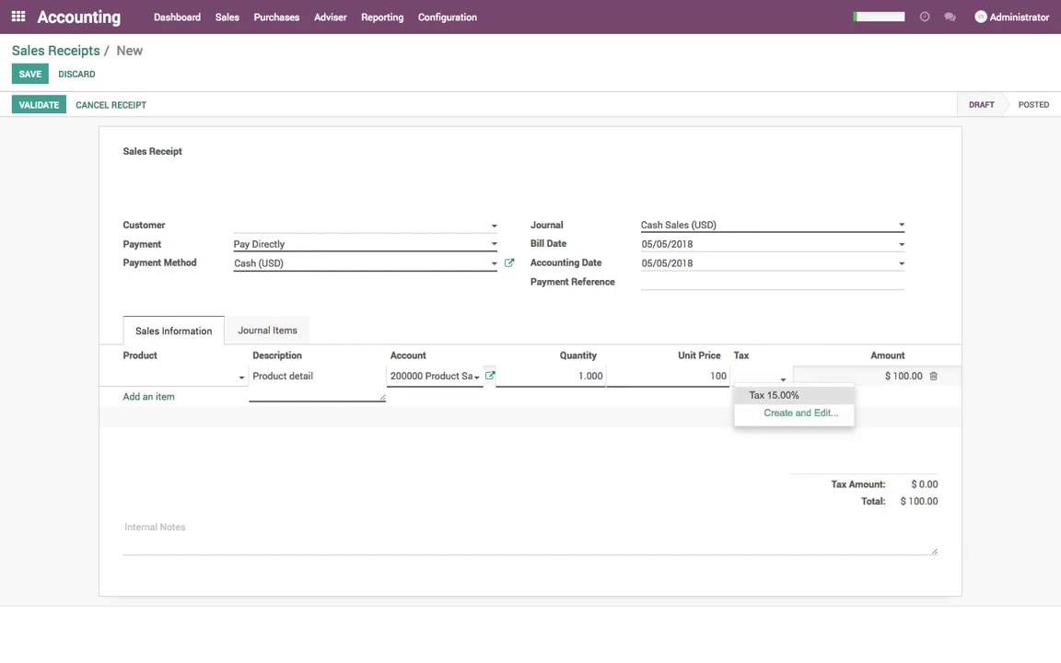
{"action": "key", "text": "Return"}
{"action": "left_click", "coordinate": [295, 532]}
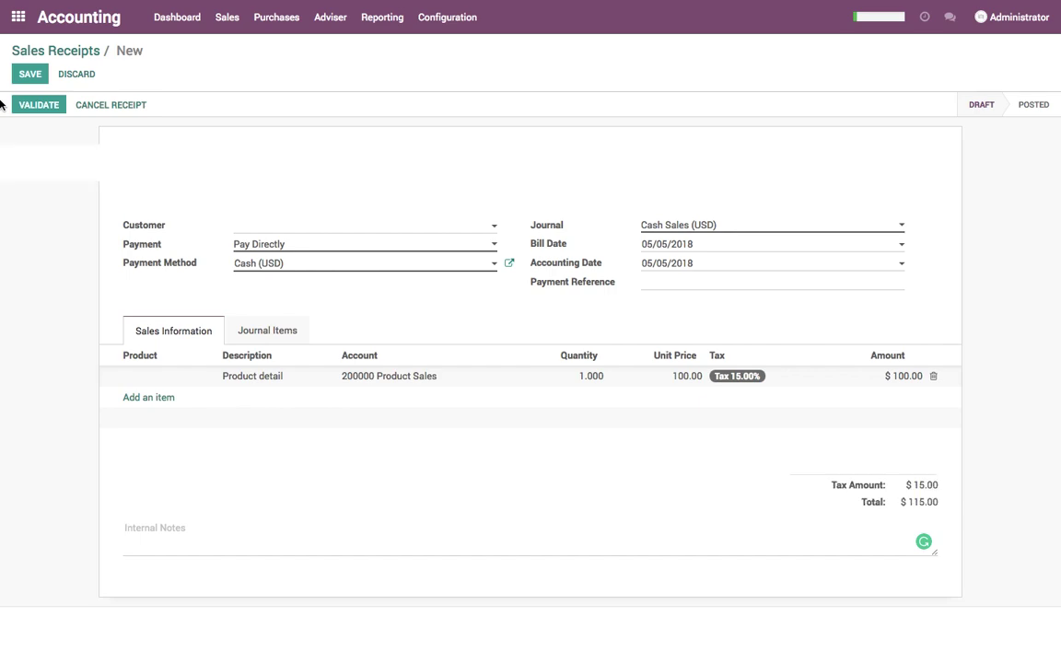
Save and validate the sales receipt, and open its journal entry to review the posted items
{"action": "left_click", "coordinate": [30, 76]}
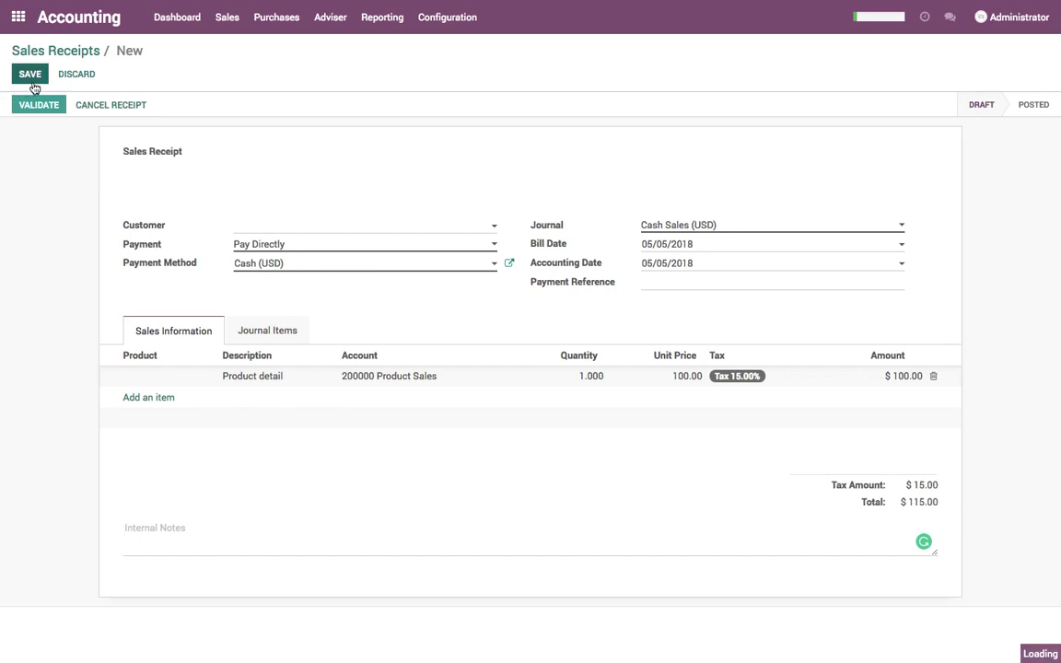
{"action": "left_click", "coordinate": [44, 107]}
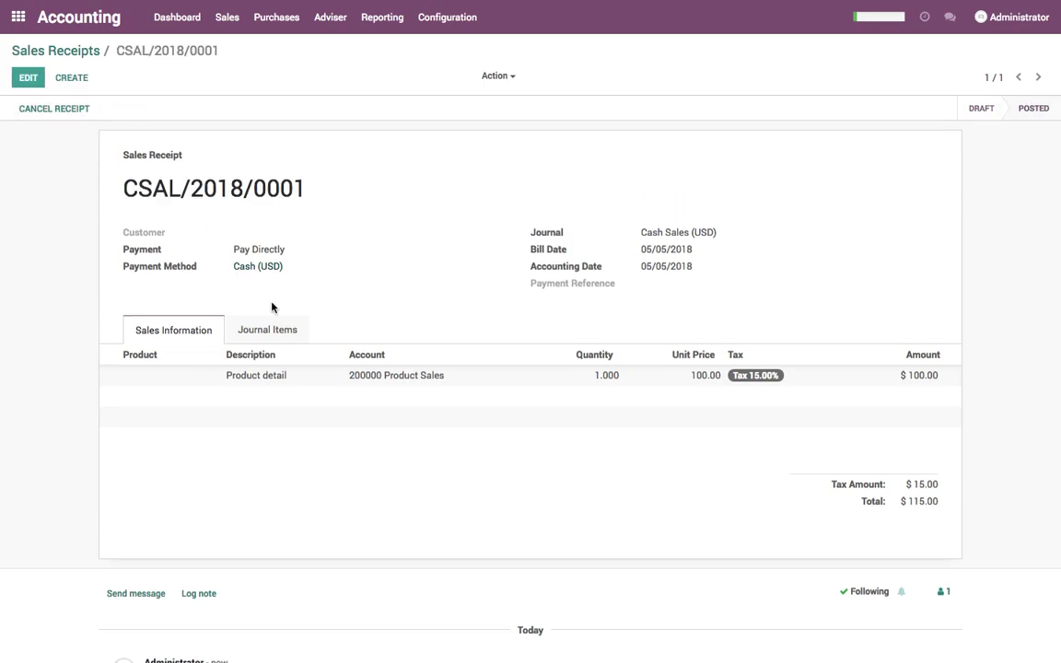
{"action": "left_click", "coordinate": [278, 330]}
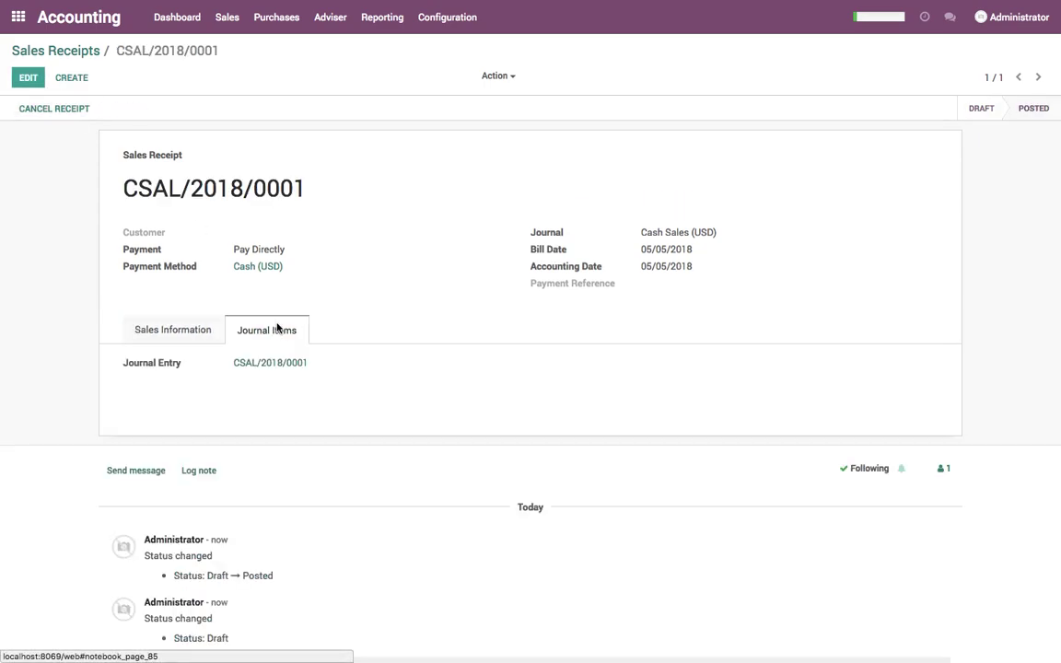
{"action": "left_click", "coordinate": [278, 363]}
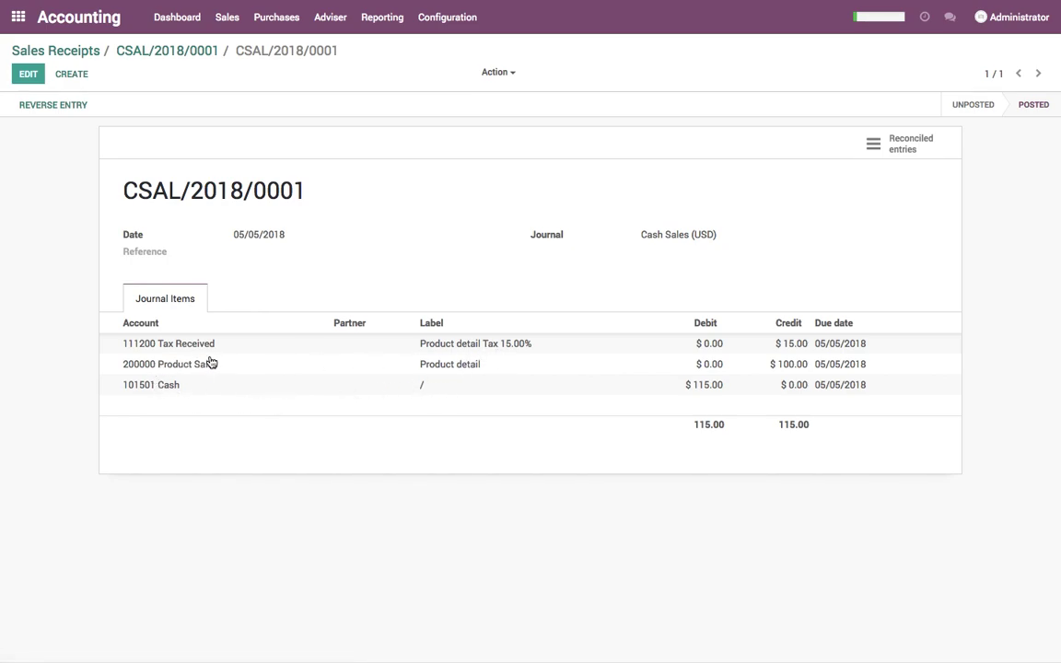
Start another sales receipt and create China Export as its customer
{"action": "left_click", "coordinate": [155, 50]}
{"action": "left_click", "coordinate": [70, 75]}
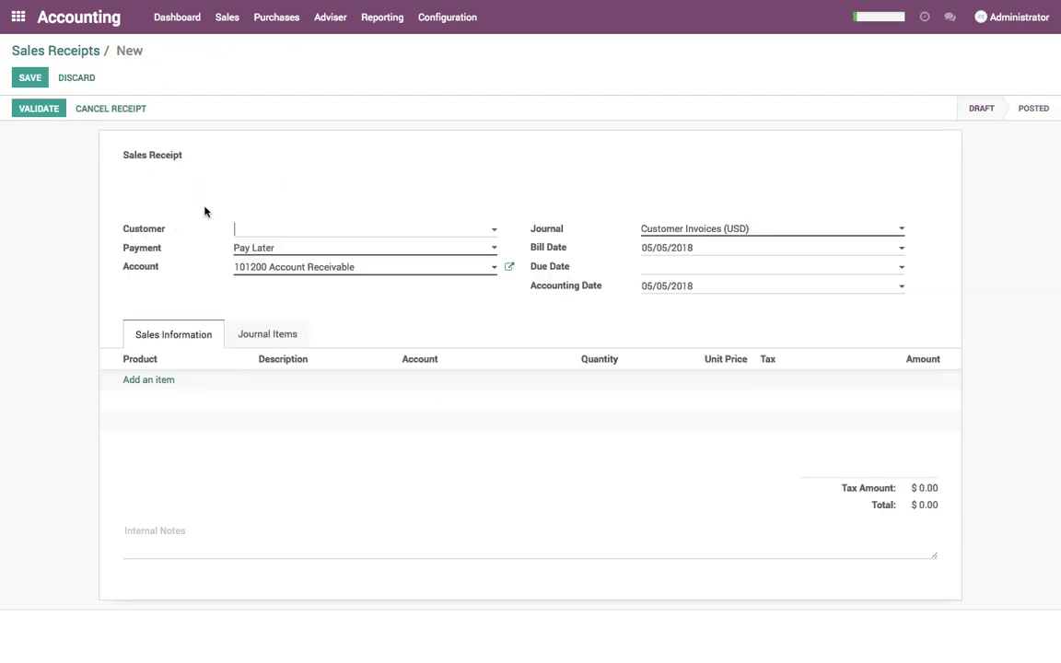
{"action": "type", "text": "China Export"}
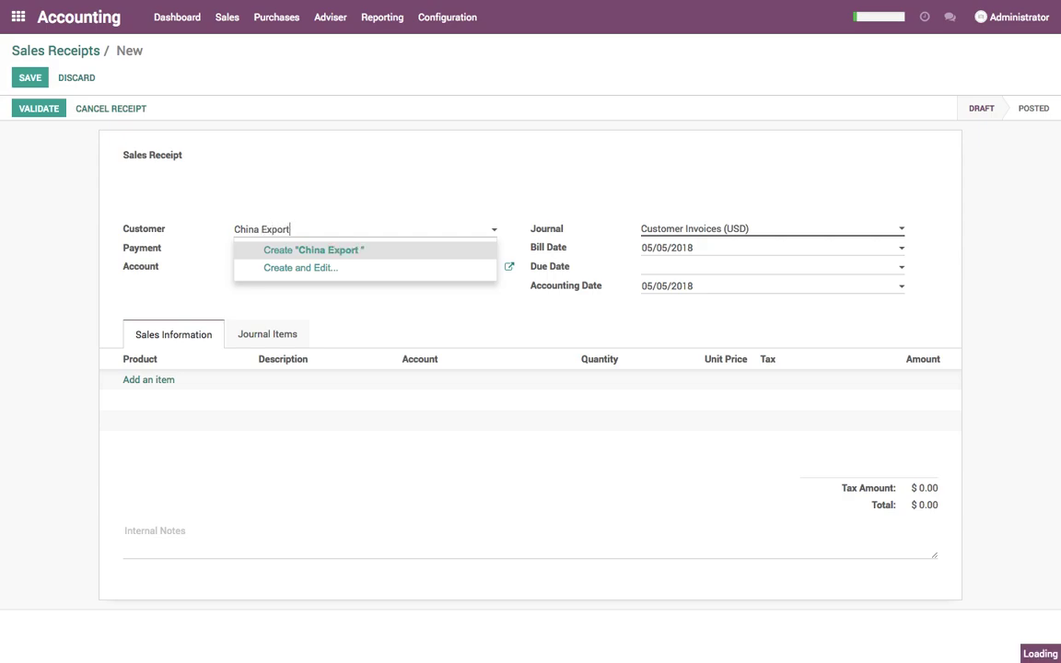
{"action": "key", "text": "Return"}
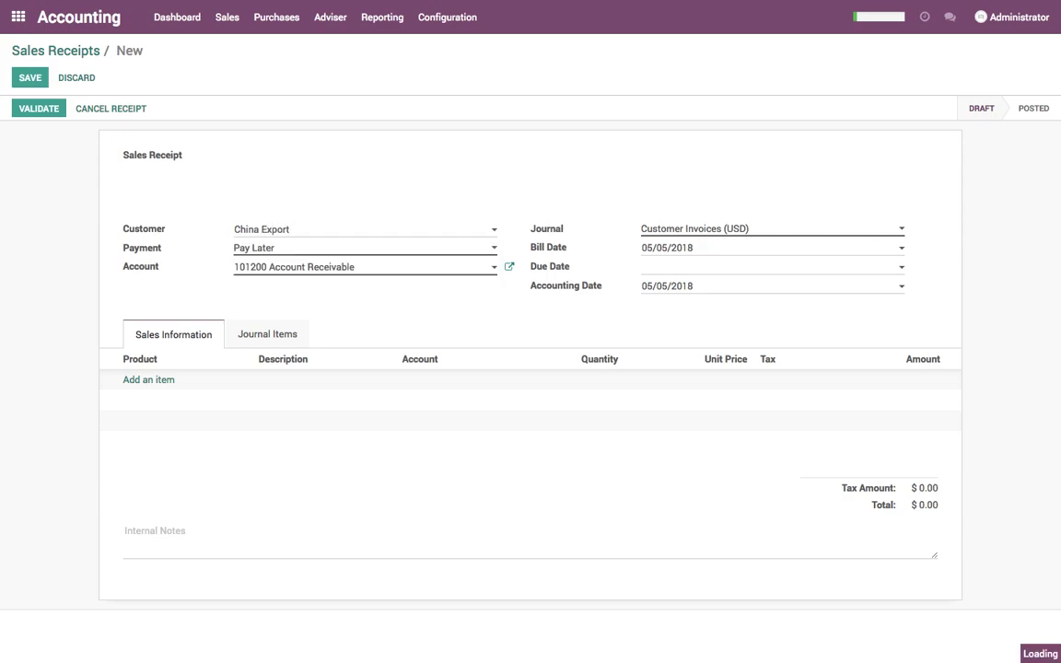
Set the China Export receipt to Pay Directly with the Cash Sales (USD) journal and the Cash (USD) payment method
{"action": "left_click", "coordinate": [309, 256]}
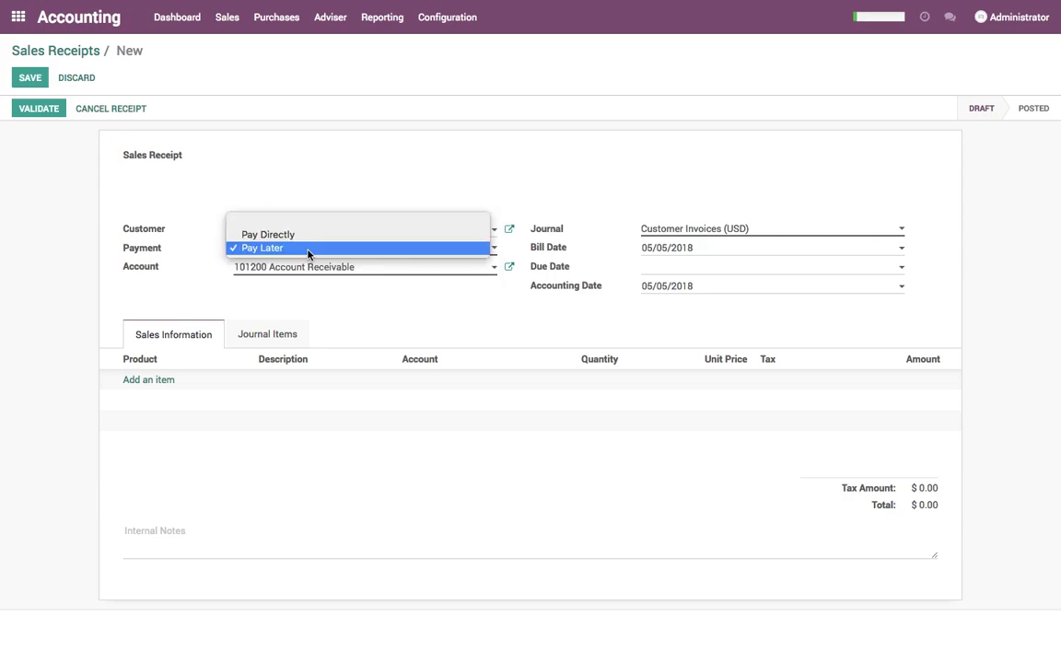
{"action": "left_click", "coordinate": [307, 236]}
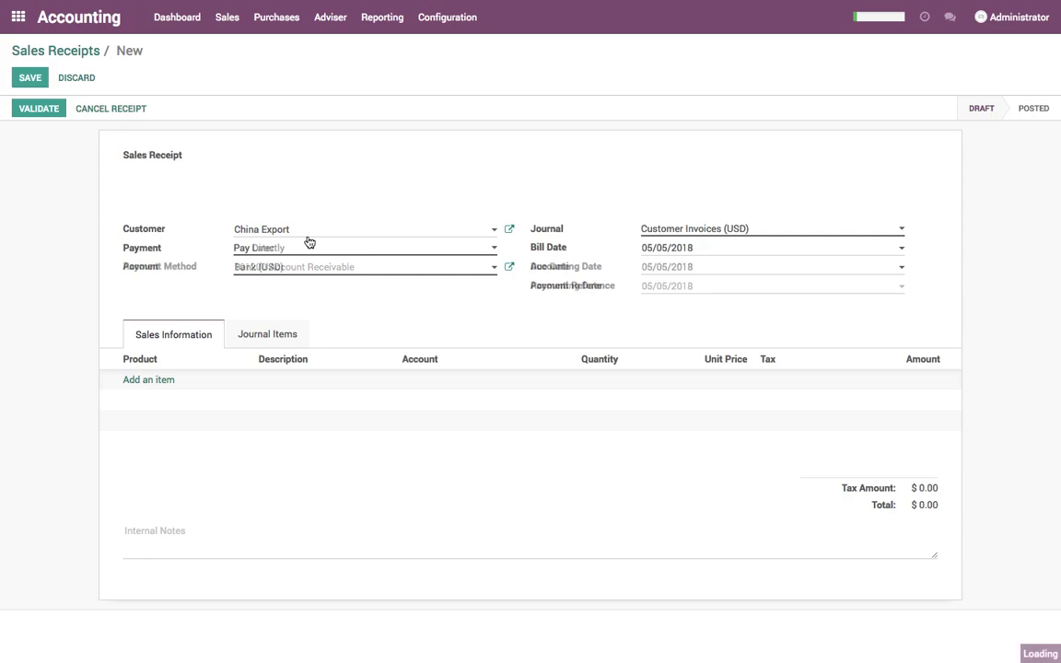
{"action": "left_click", "coordinate": [693, 226]}
{"action": "left_click", "coordinate": [688, 242]}
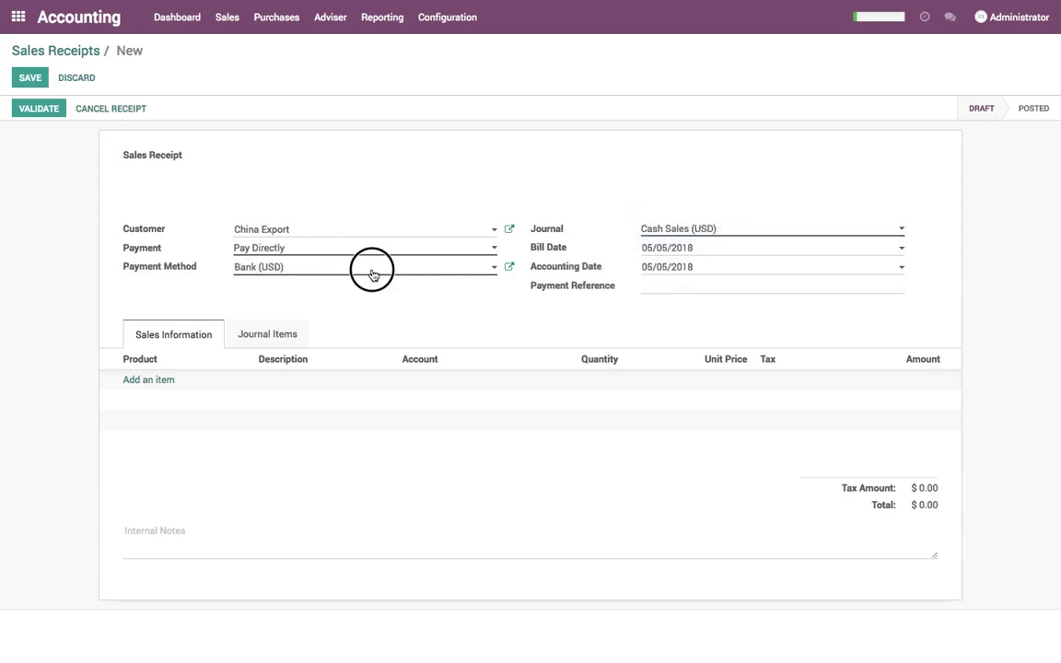
{"action": "left_click", "coordinate": [373, 274]}
{"action": "left_click", "coordinate": [356, 305]}
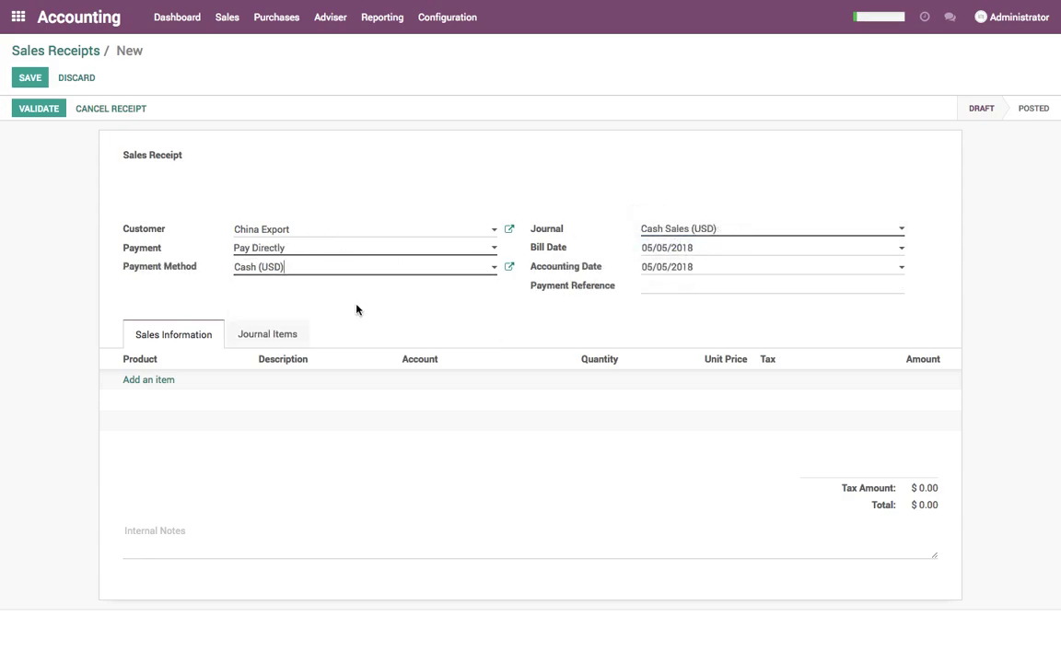
Add a line to the China Export sales receipt with Material as its product
{"action": "left_click", "coordinate": [158, 383]}
{"action": "type", "text": "Materia"}
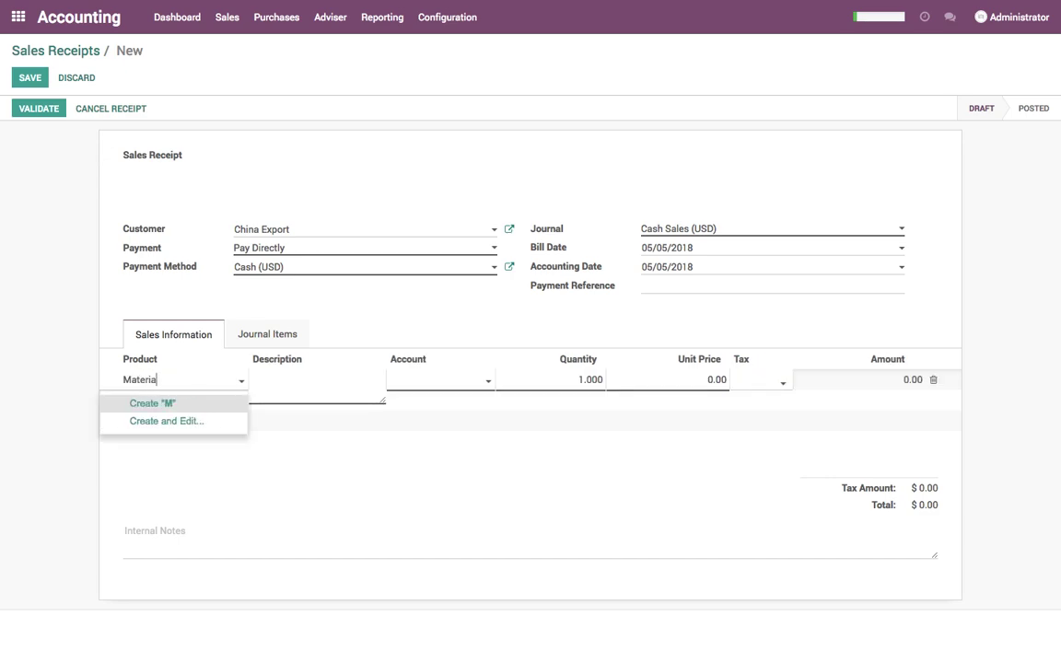
{"action": "type", "text": "l"}
{"action": "key", "text": "Return"}
Give the Material line a unit price of 100 and apply Tax 15.00%
{"action": "key", "text": "Tab"}
{"action": "key", "text": "Tab"}
{"action": "key", "text": "Tab"}
{"action": "key", "text": "Tab"}
{"action": "type", "text": "100"}
{"action": "key", "text": "Tab"}
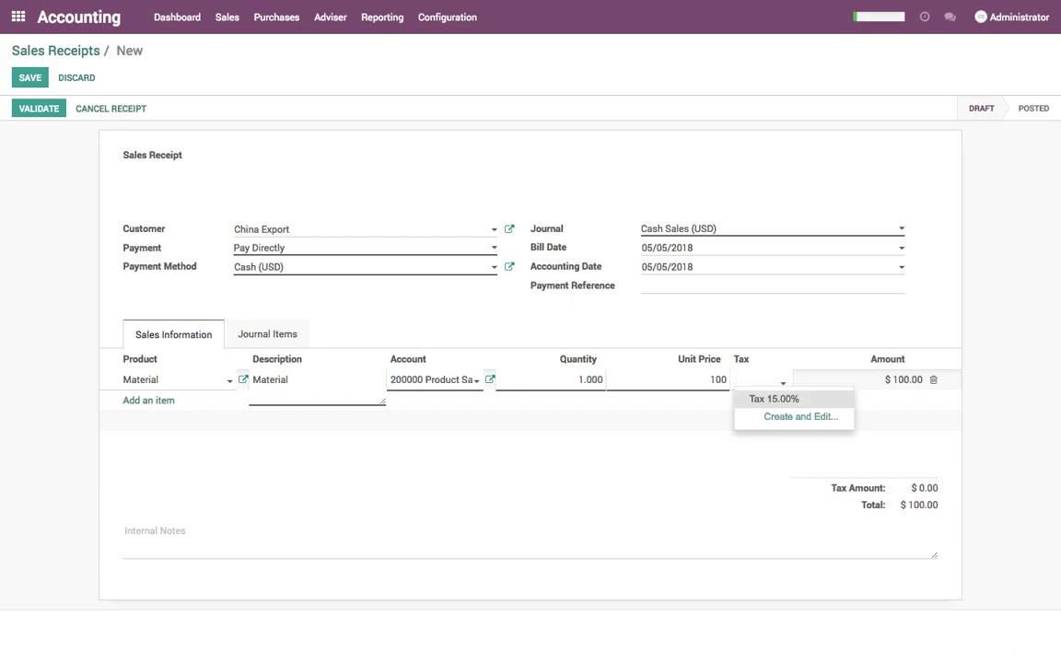
{"action": "key", "text": "Return"}
{"action": "left_click", "coordinate": [337, 510]}
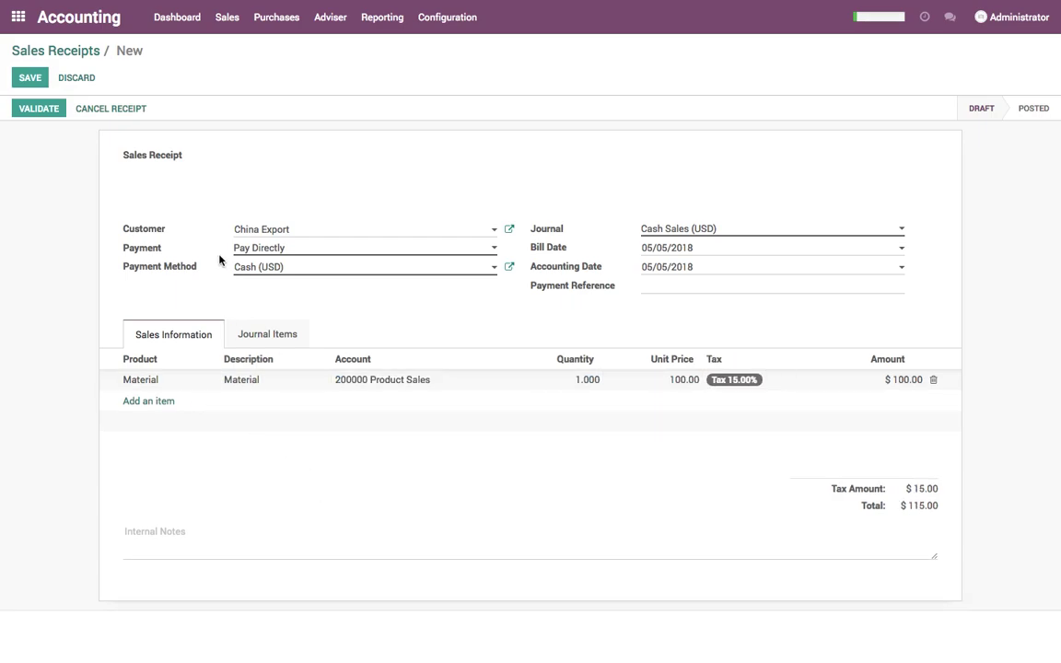
Save and validate the China Export sales receipt, and open its journal entry to review the posted items
{"action": "left_click", "coordinate": [35, 83]}
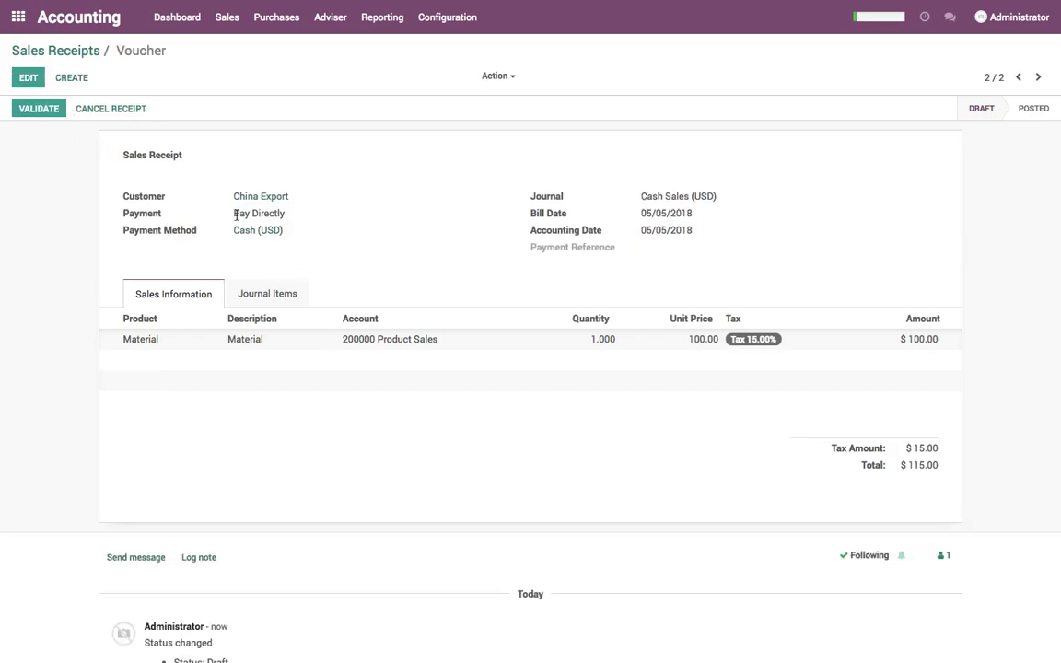
{"action": "left_click_drag", "start_coordinate": [234, 213], "coordinate": [285, 212]}
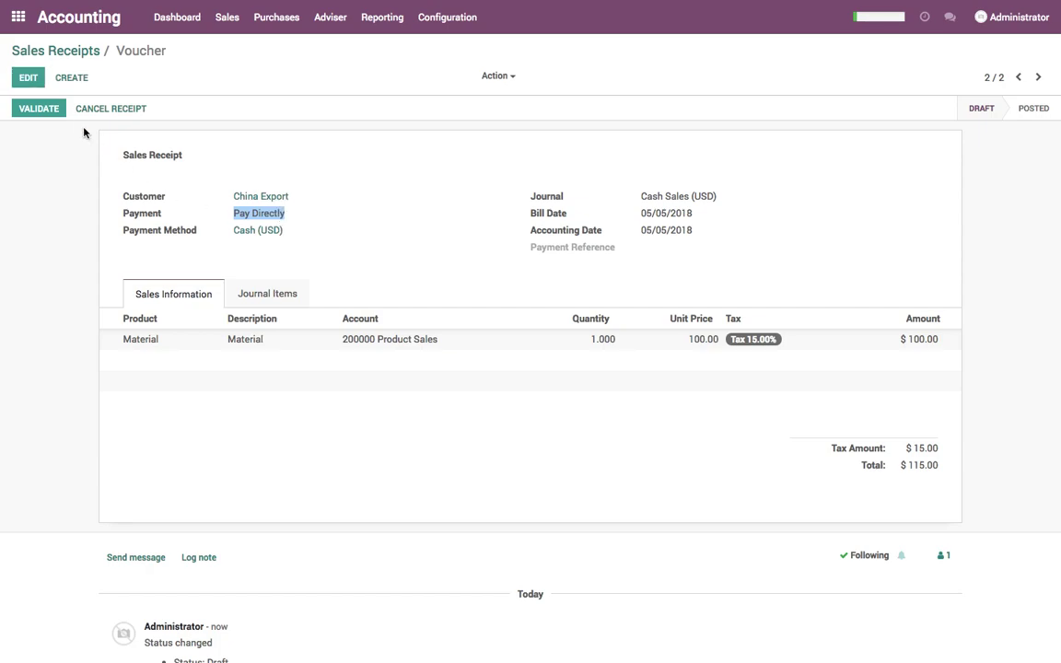
{"action": "left_click", "coordinate": [41, 111]}
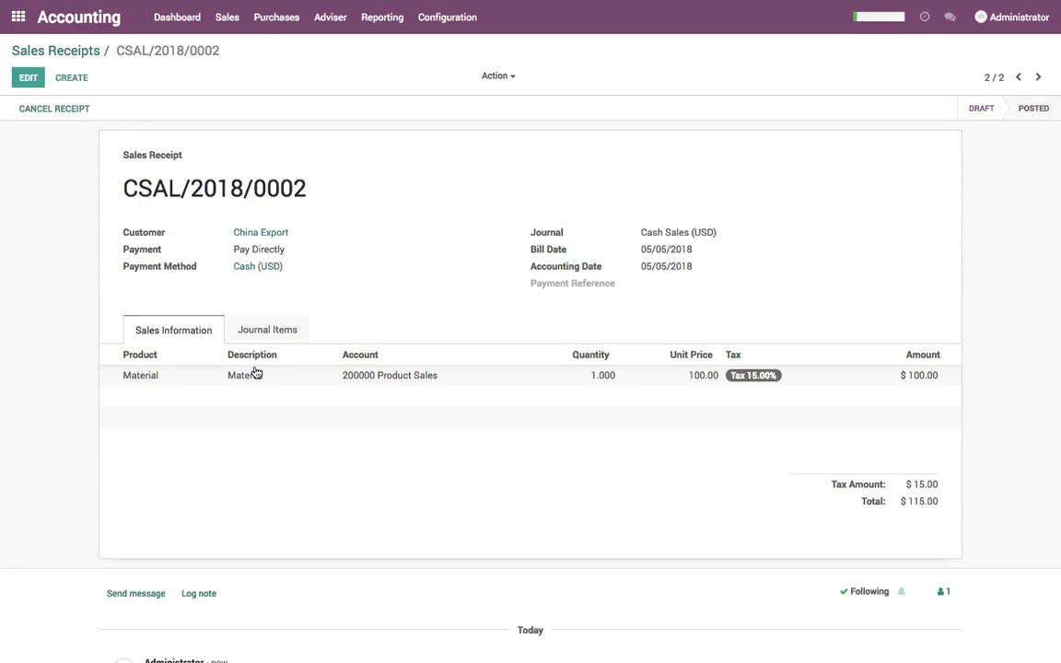
{"action": "left_click", "coordinate": [274, 337]}
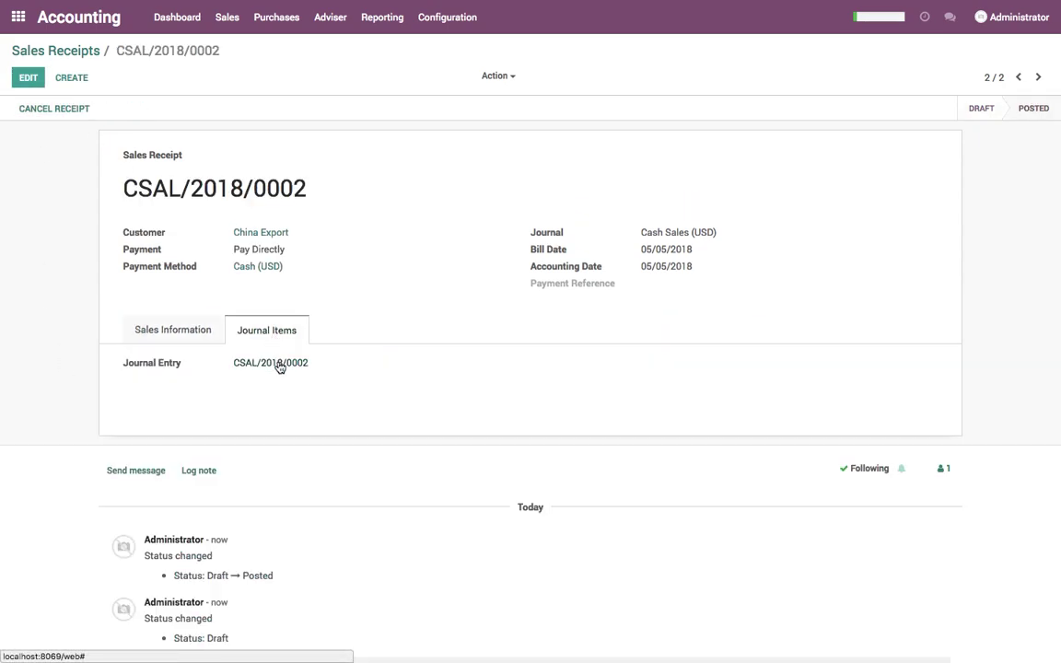
{"action": "left_click", "coordinate": [279, 362]}
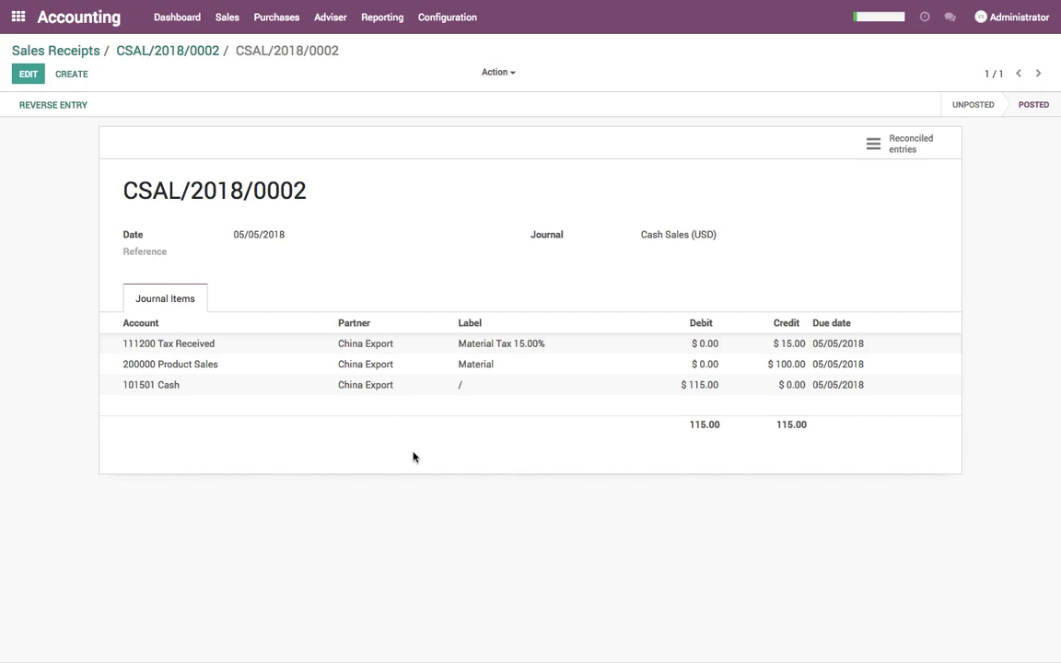
Go back to the Accounting dashboard and examine the Cash journal's difference in its bank reconciliation report
{"action": "left_click", "coordinate": [145, 52]}
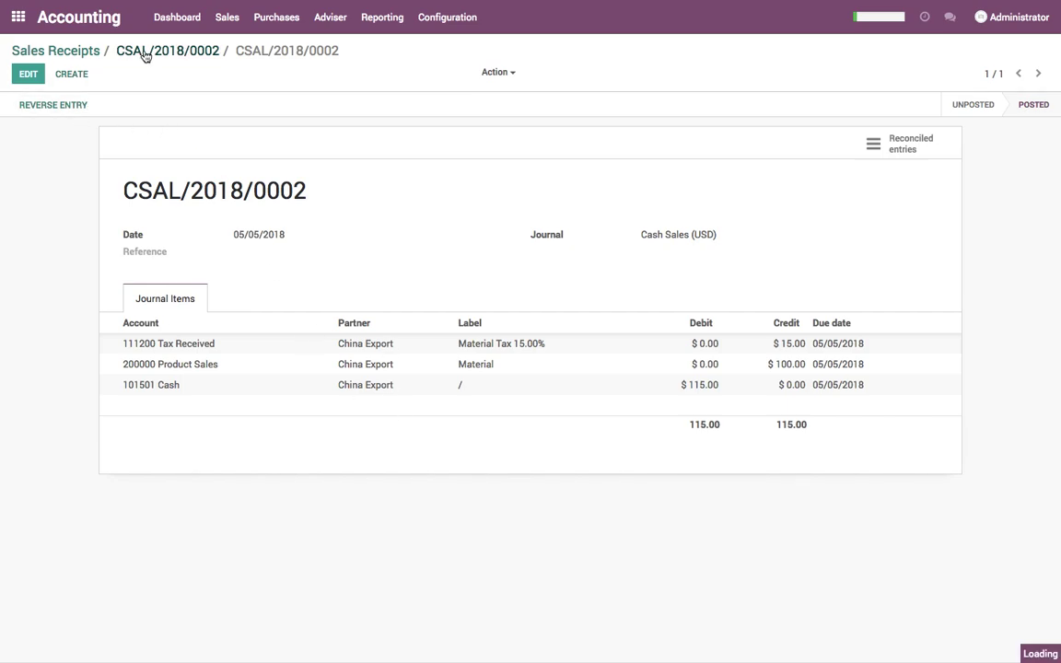
{"action": "left_click", "coordinate": [77, 53]}
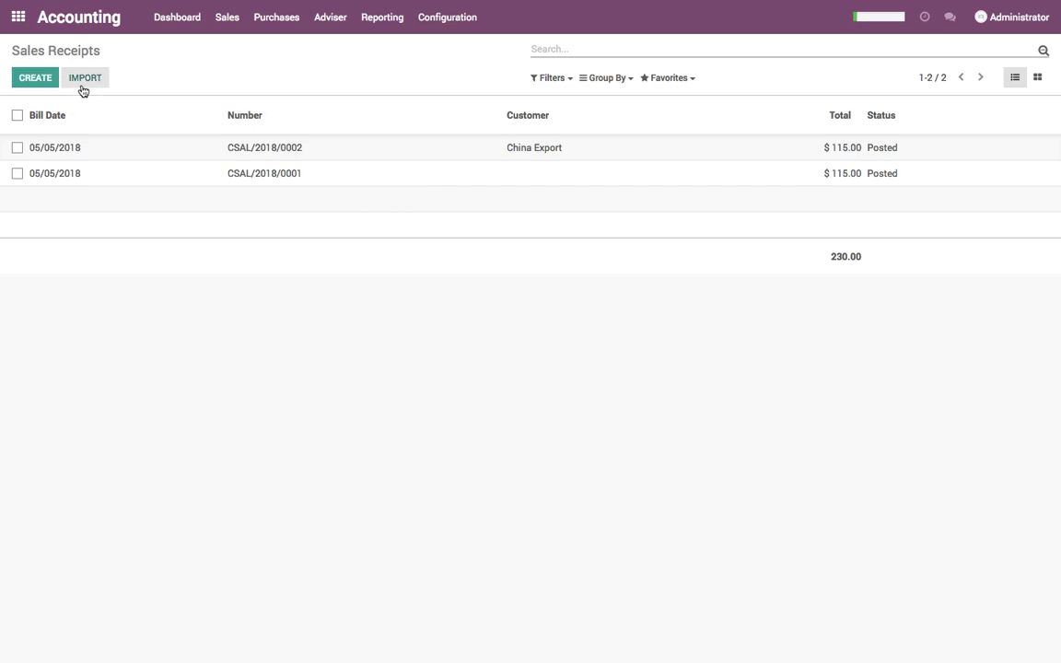
{"action": "left_click", "coordinate": [99, 22]}
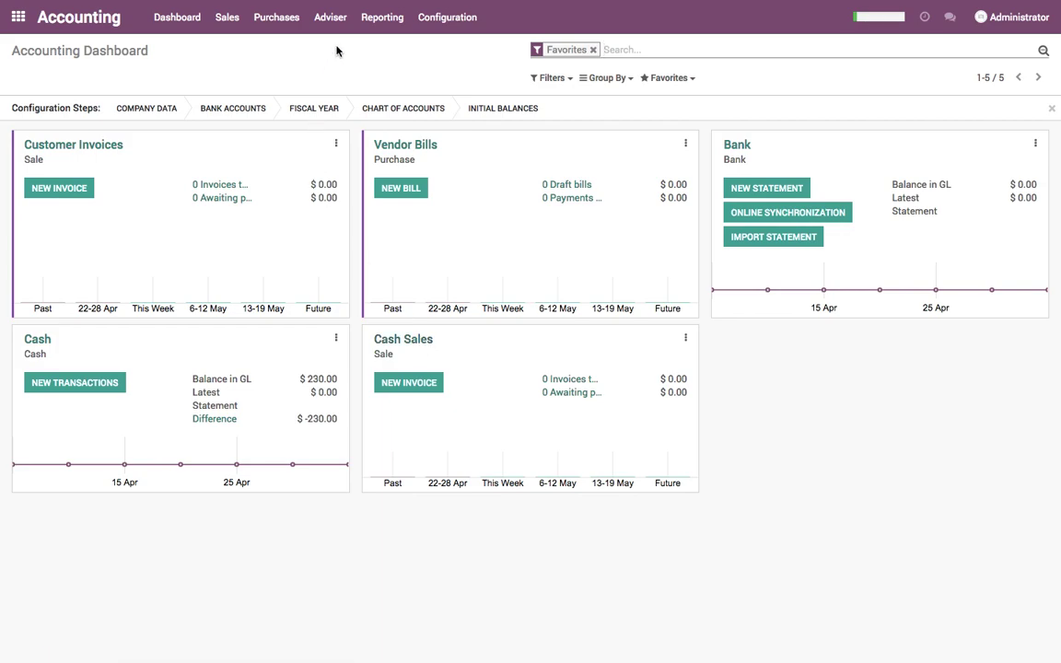
{"action": "left_click", "coordinate": [446, 16]}
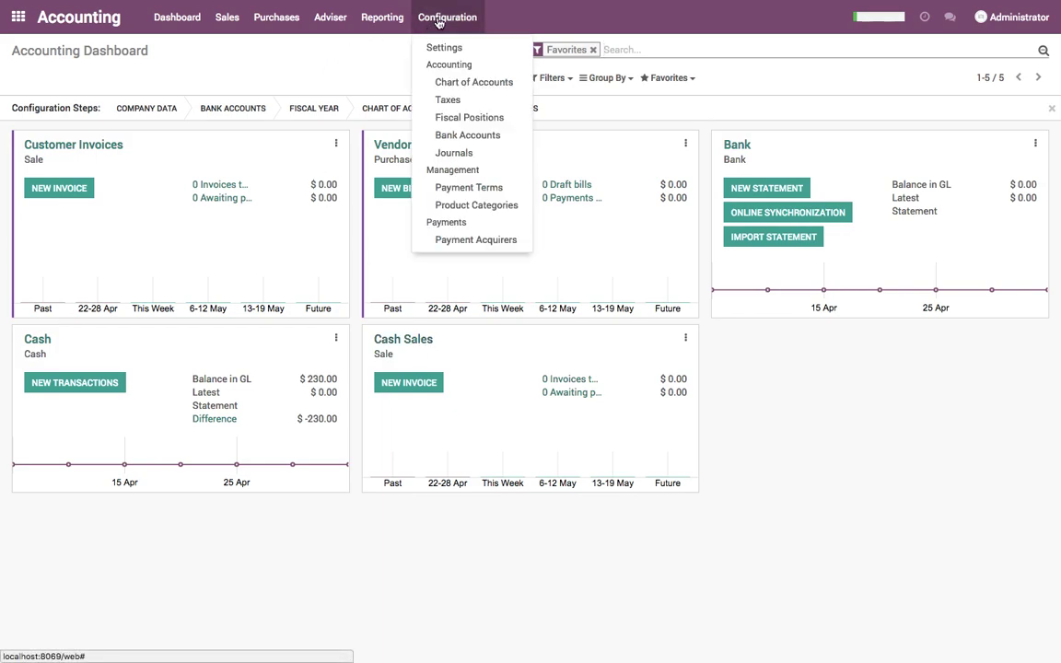
{"action": "left_click", "coordinate": [538, 125]}
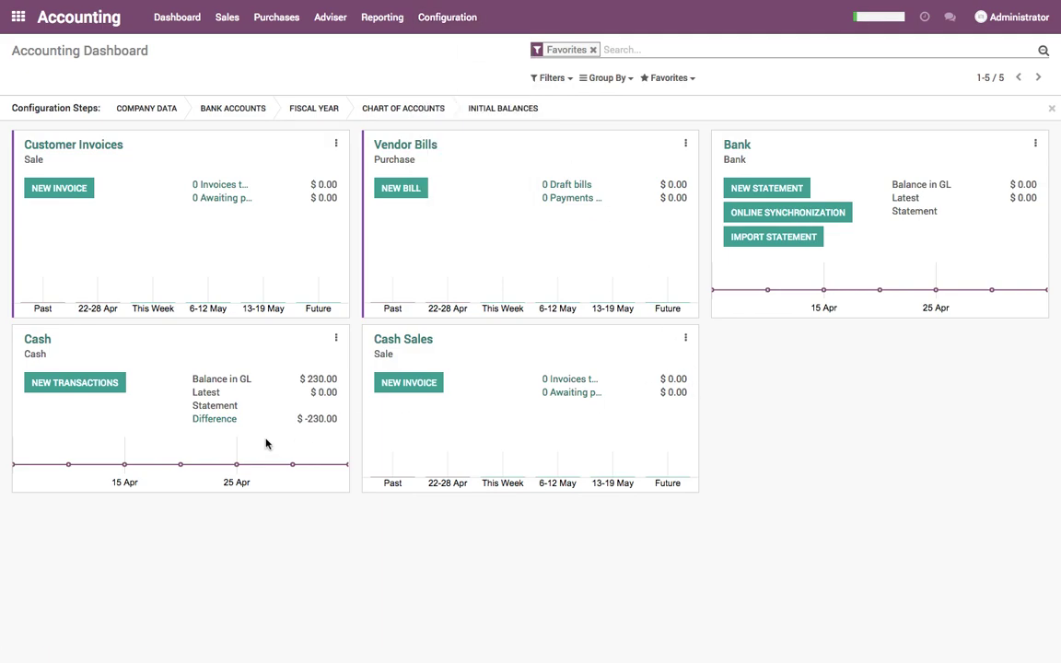
{"action": "left_click", "coordinate": [241, 421]}
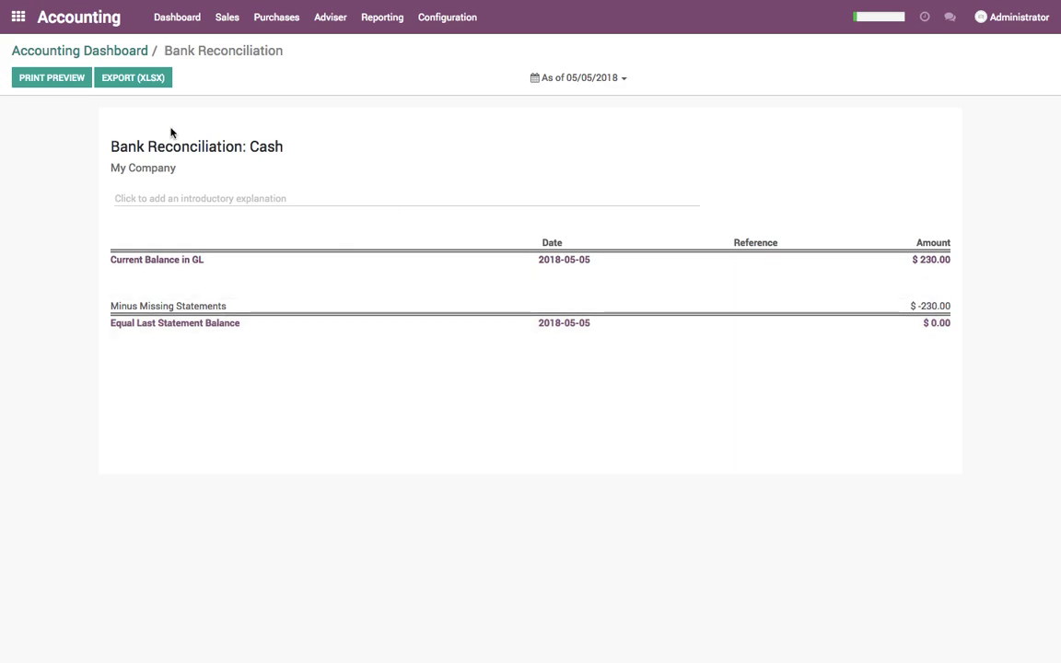
{"action": "left_click", "coordinate": [120, 53]}
Start a purchase receipt without a vendor and set it to Pay Directly with the Cash (USD) payment method
{"action": "left_click", "coordinate": [285, 24]}
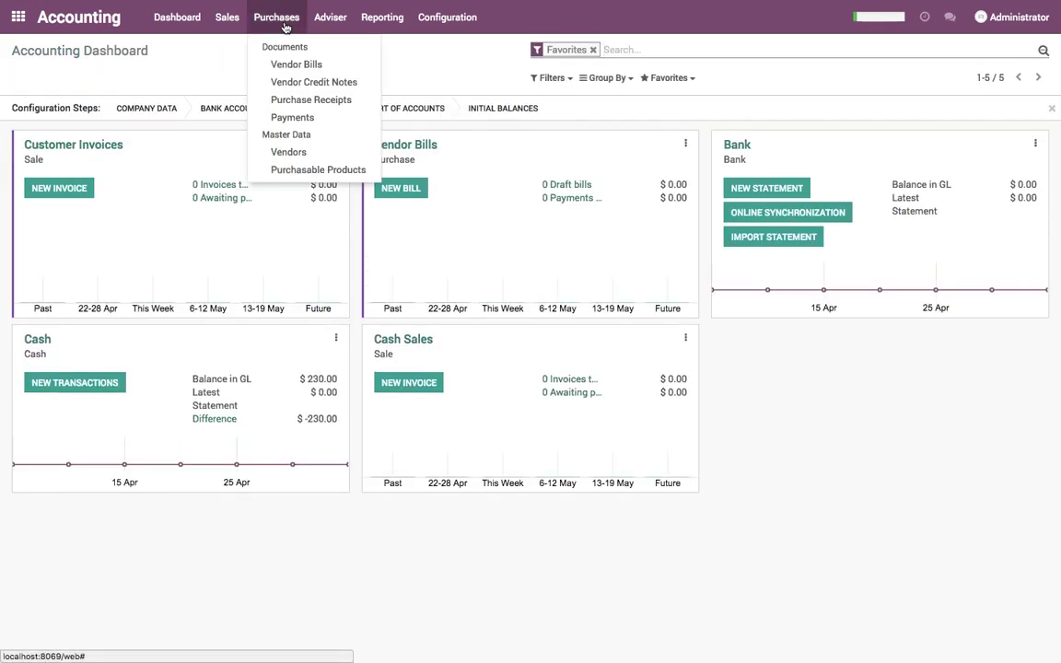
{"action": "left_click", "coordinate": [308, 100]}
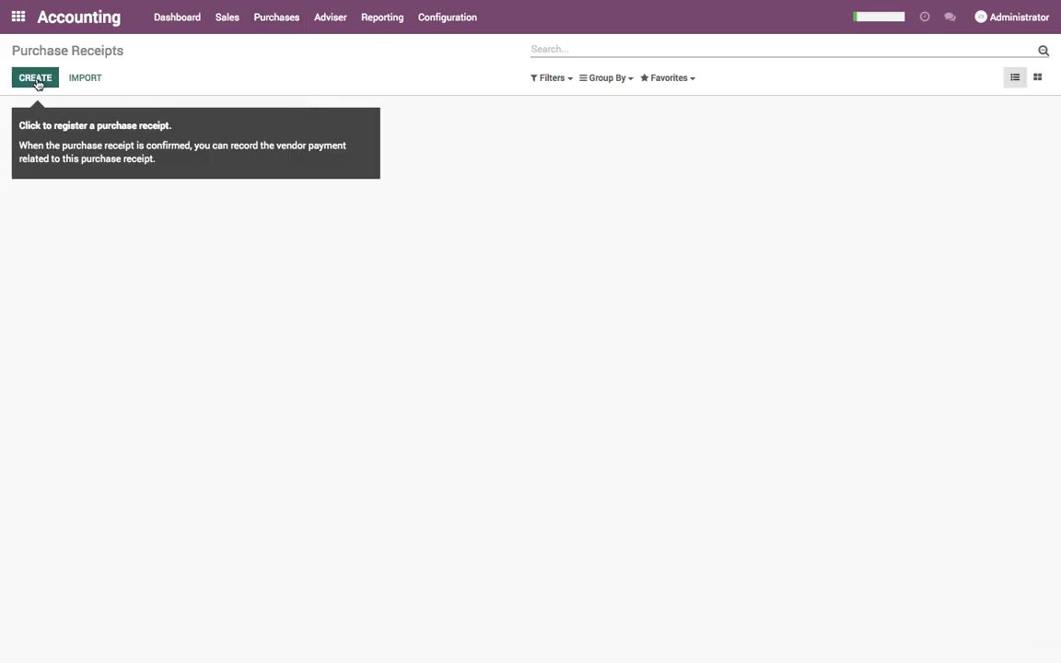
{"action": "left_click", "coordinate": [35, 77]}
{"action": "left_click", "coordinate": [351, 232]}
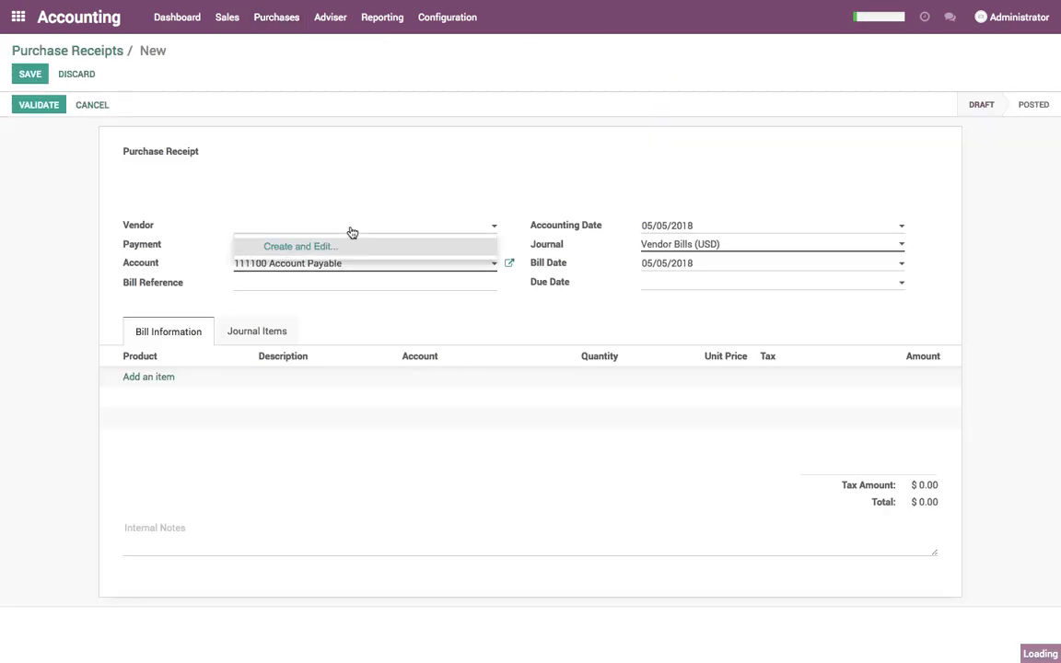
{"action": "left_click", "coordinate": [357, 195]}
{"action": "left_click", "coordinate": [324, 244]}
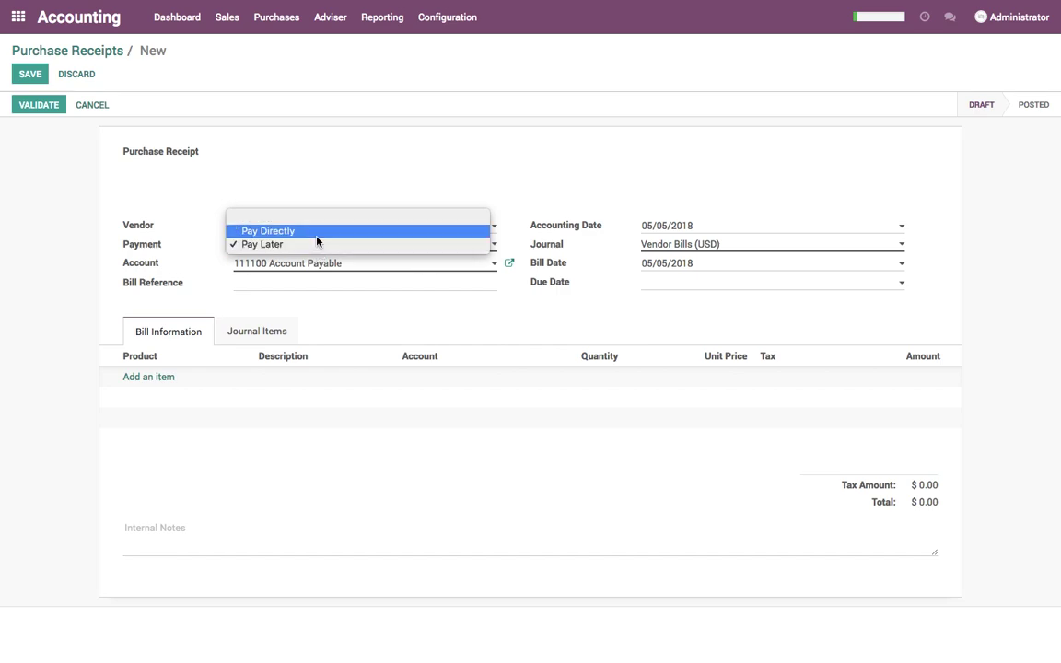
{"action": "left_click", "coordinate": [318, 231]}
{"action": "left_click", "coordinate": [370, 275]}
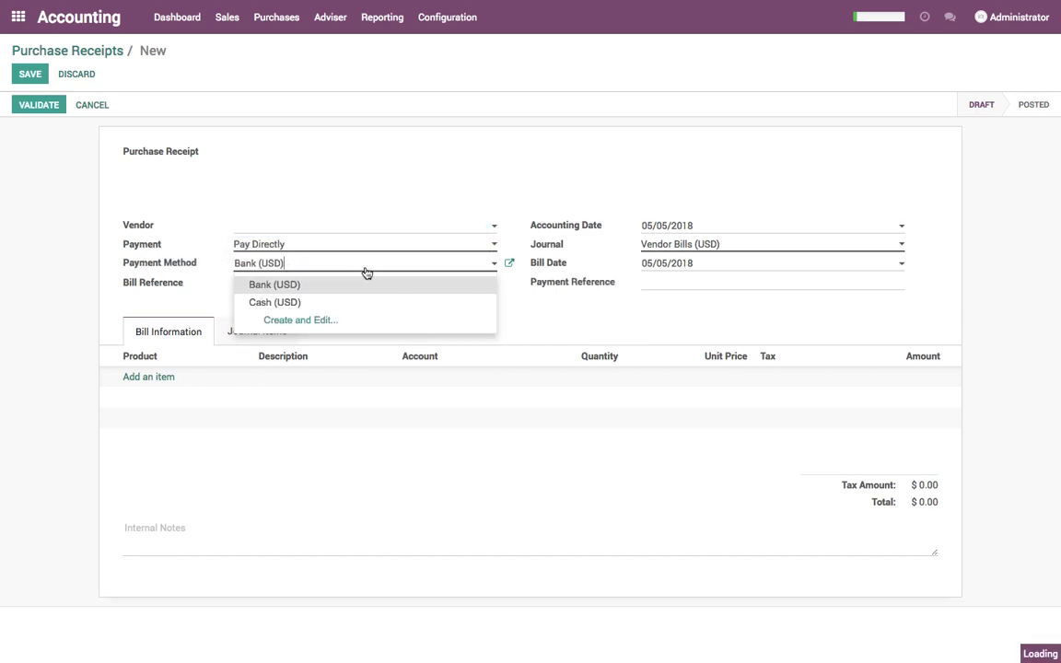
{"action": "left_click", "coordinate": [342, 302]}
Add a line to the purchase receipt with the description Travel Exp. and the account 220000 Expenses
{"action": "left_click", "coordinate": [161, 377]}
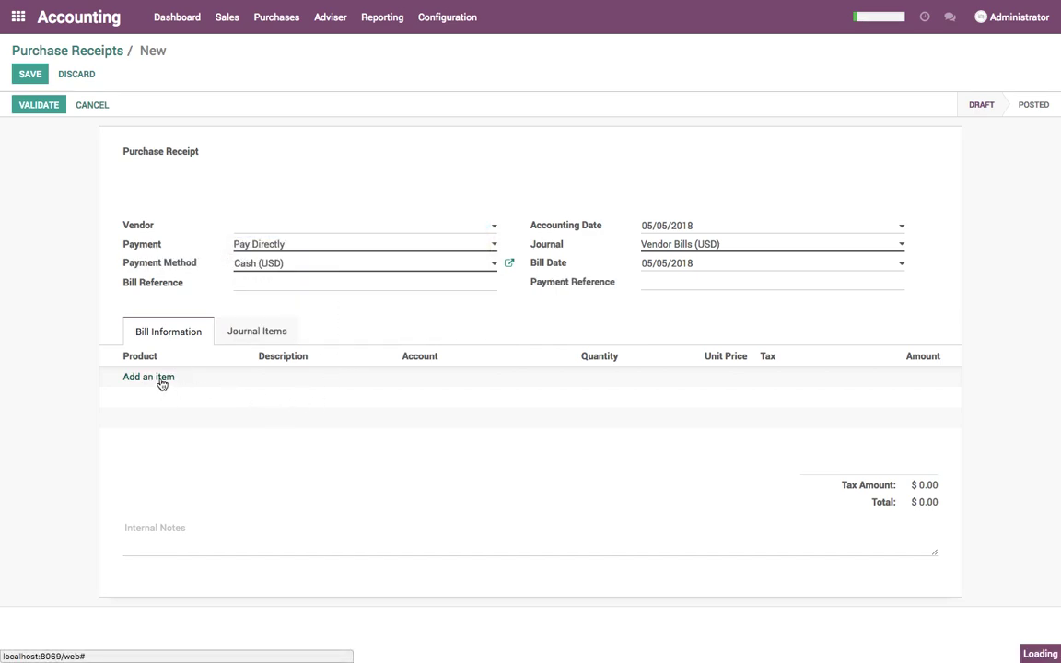
{"action": "key", "text": "Tab"}
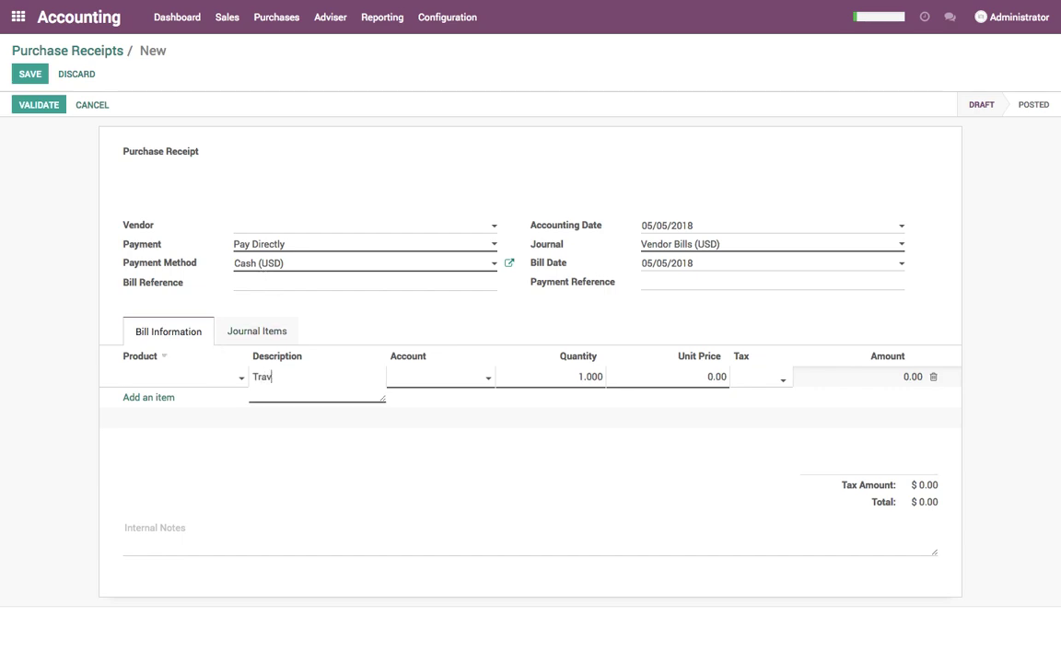
{"action": "type", "text": "exp"}
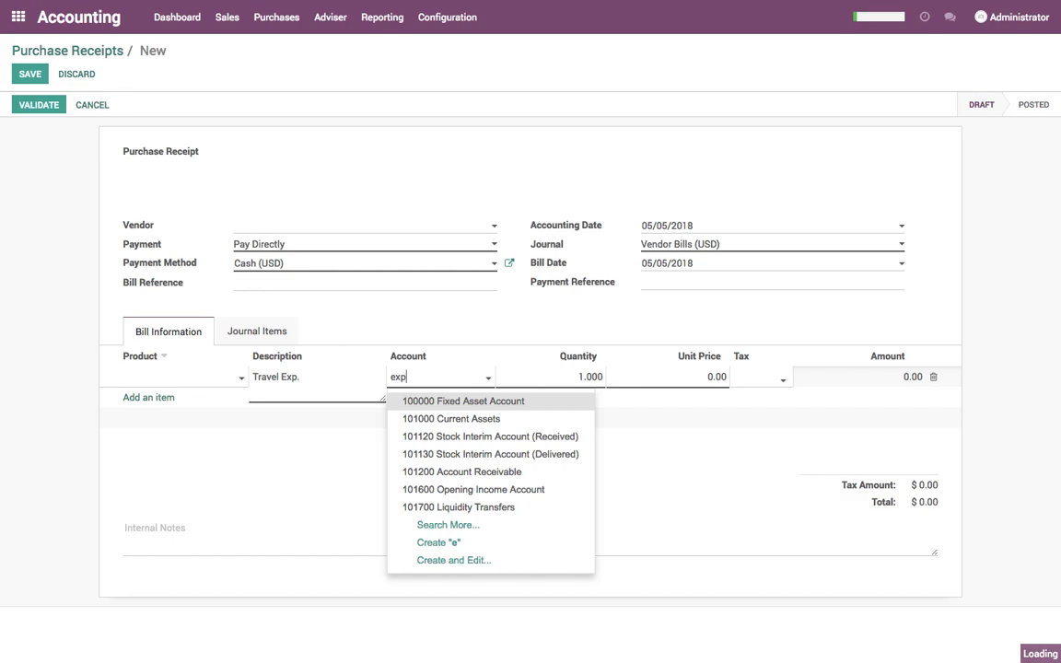
{"action": "key", "text": "Return"}
{"action": "key", "text": "ctrl+a"}
{"action": "key", "text": "BackSpace"}
{"action": "type", "text": "Exp"}
{"action": "key", "text": "Down"}
{"action": "key", "text": "Return"}
Set the Travel Exp. line's unit price to 230
{"action": "key", "text": "Tab"}
{"action": "key", "text": "Tab"}
{"action": "type", "text": "2"}
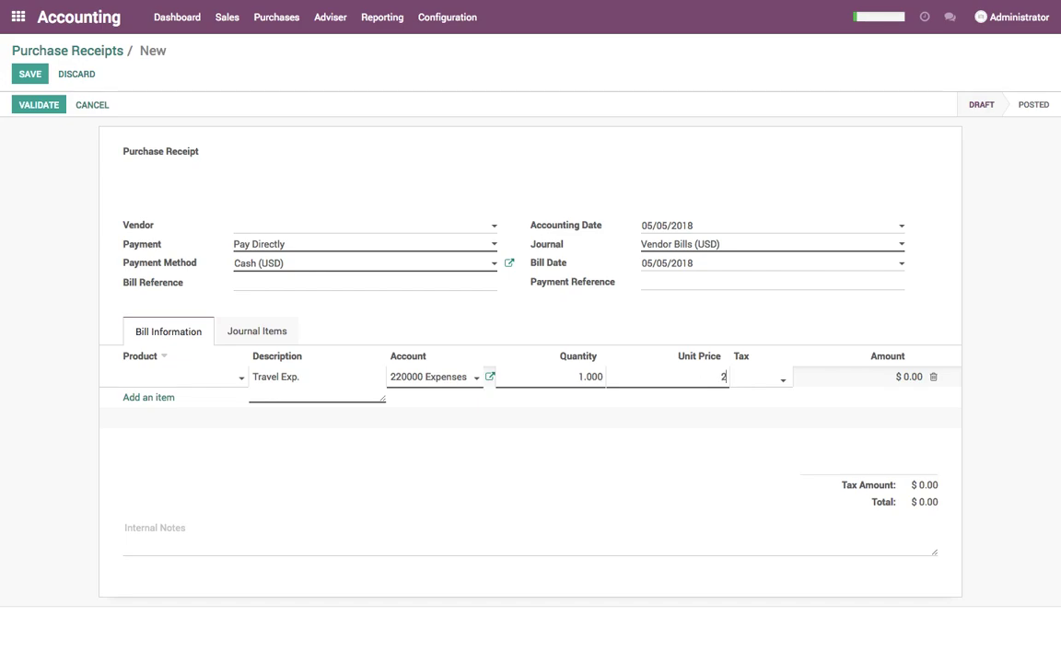
{"action": "type", "text": "30"}
{"action": "left_click", "coordinate": [491, 511]}
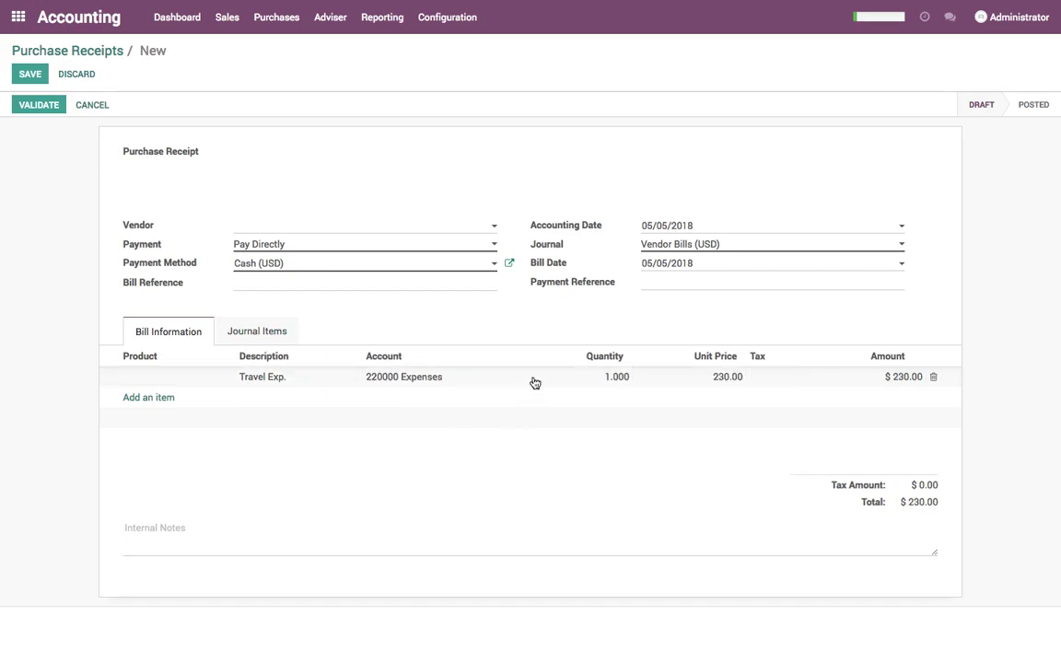
Set the Travel Exp. line's unit price to 200 and save the purchase receipt
{"action": "left_click", "coordinate": [722, 378]}
{"action": "type", "text": "200"}
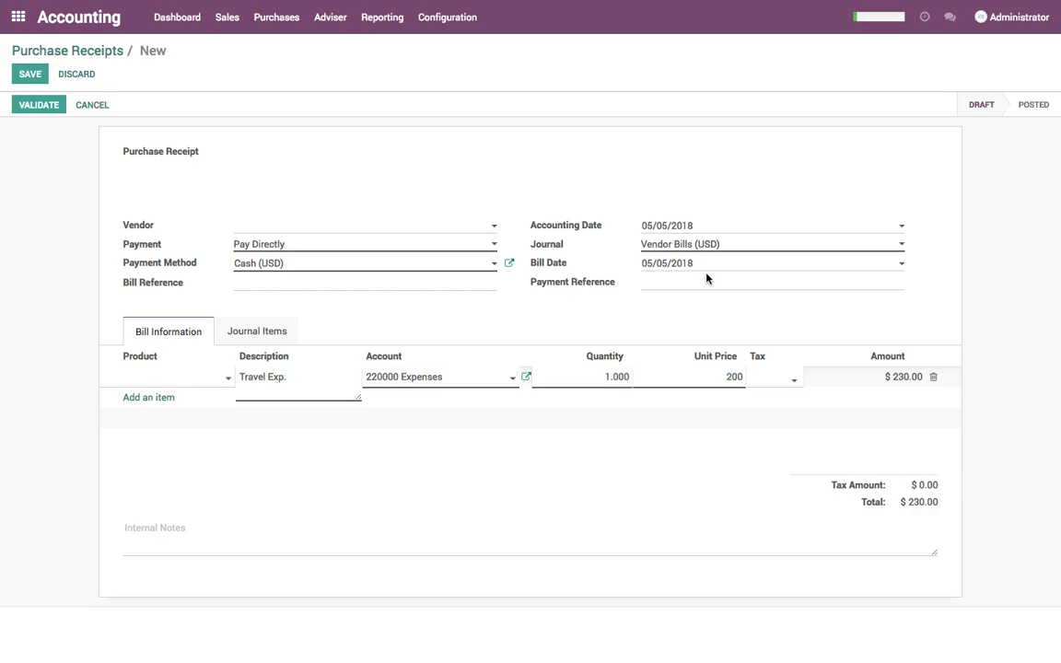
{"action": "left_click", "coordinate": [670, 320]}
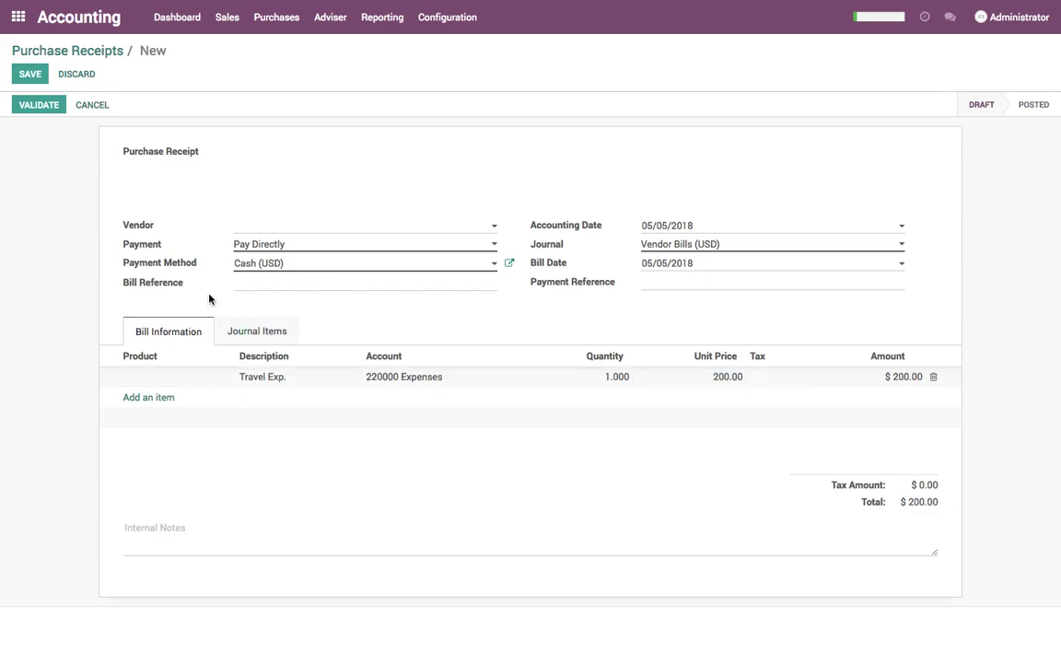
{"action": "left_click", "coordinate": [28, 75]}
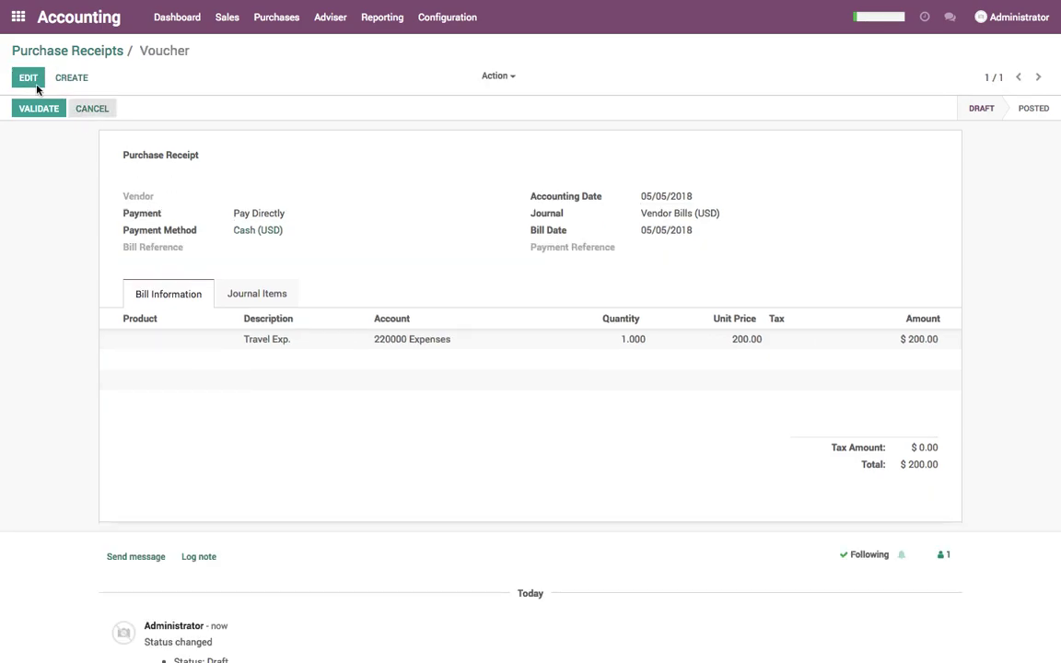
Add the internal note "paid travel exp. in cash" to the purchase receipt and save it
{"action": "left_click", "coordinate": [28, 77]}
{"action": "left_click", "coordinate": [256, 507]}
{"action": "type", "text": "paid travel exp. in cash"}
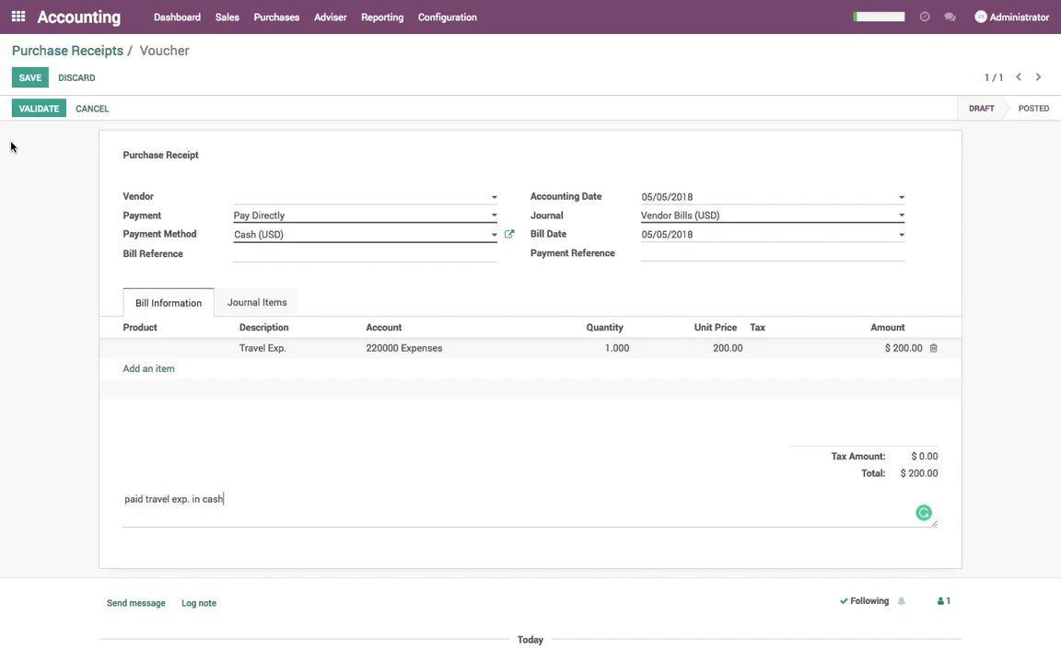
{"action": "left_click", "coordinate": [29, 78]}
Validate the purchase receipt and open its journal entry to review the posted items
{"action": "left_click", "coordinate": [47, 107]}
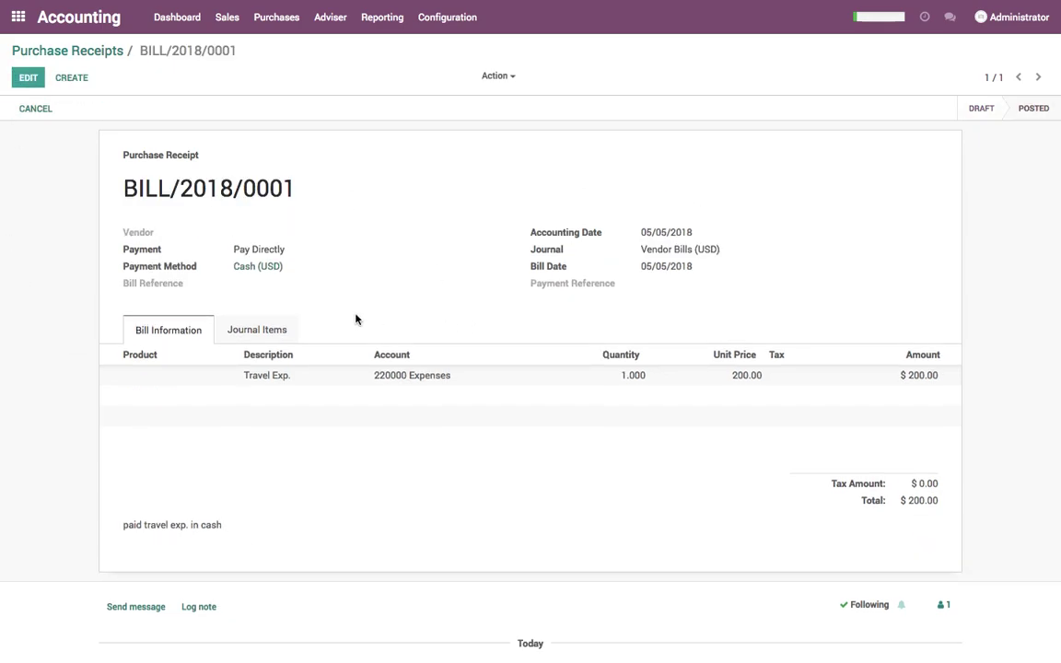
{"action": "left_click", "coordinate": [285, 328]}
{"action": "left_click", "coordinate": [271, 369]}
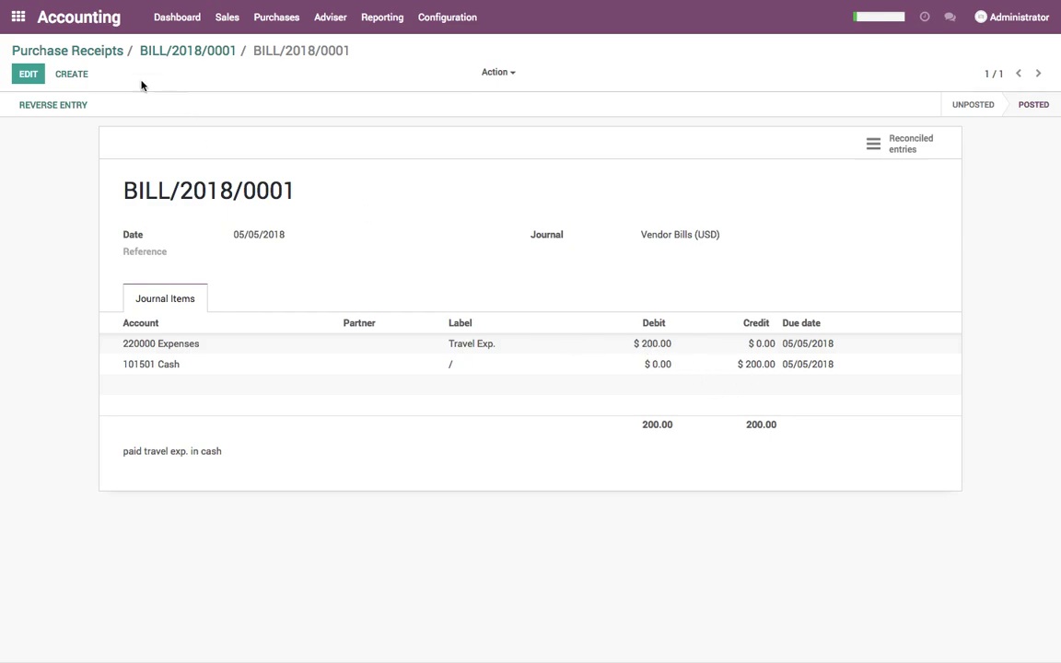
Return to the Accounting dashboard and check the Cash journal's ledger balance and difference
{"action": "left_click", "coordinate": [94, 52]}
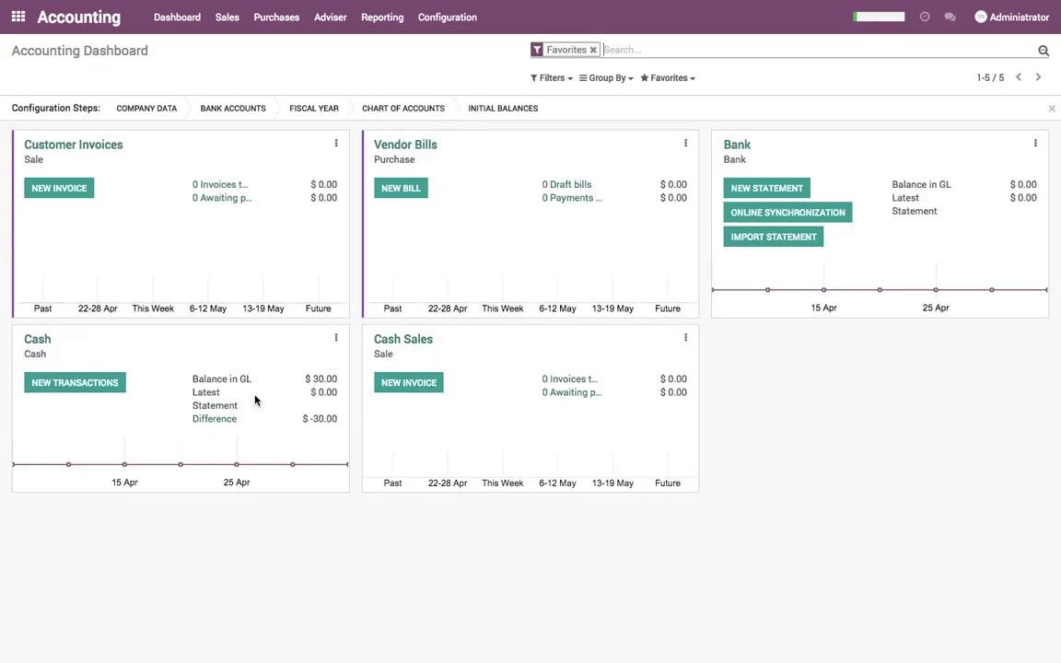
{"action": "left_click_drag", "start_coordinate": [310, 419], "coordinate": [343, 421]}
{"action": "left_click", "coordinate": [340, 409]}
{"action": "mouse_move", "coordinate": [724, 5]}
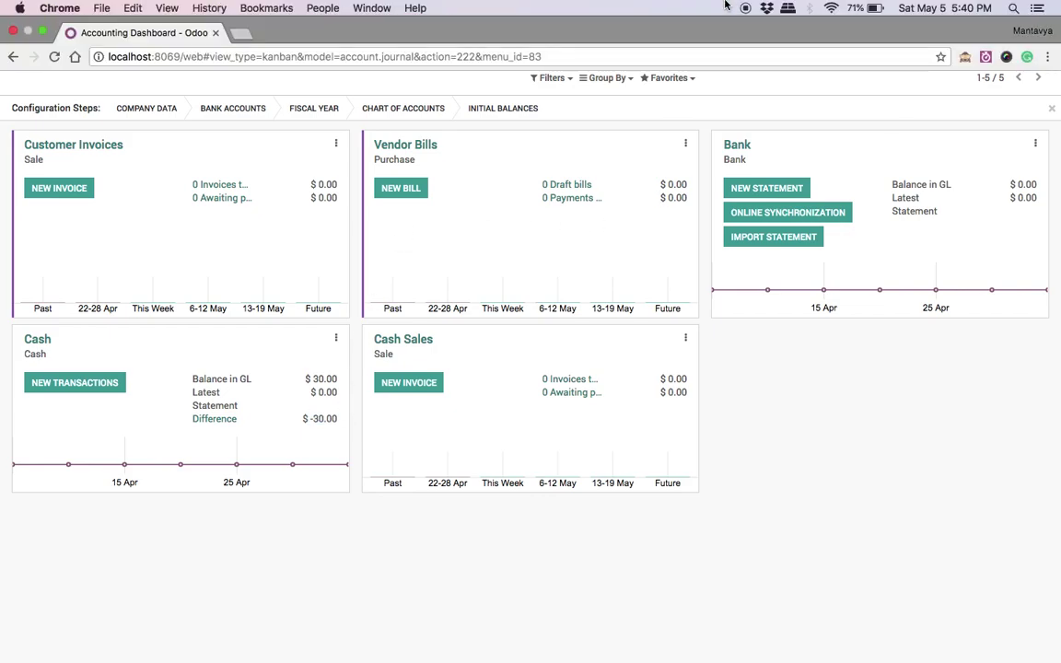